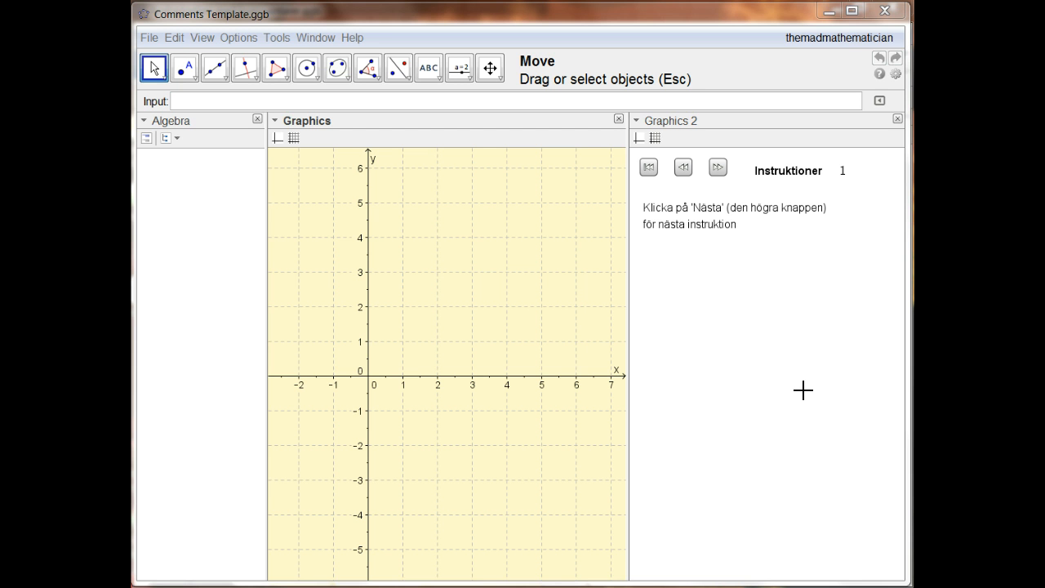
Step: Switch to the file Andragradare med kommentarer.ggb and reset its instructions to the first one
click(807, 383)
key(alt+Tab)
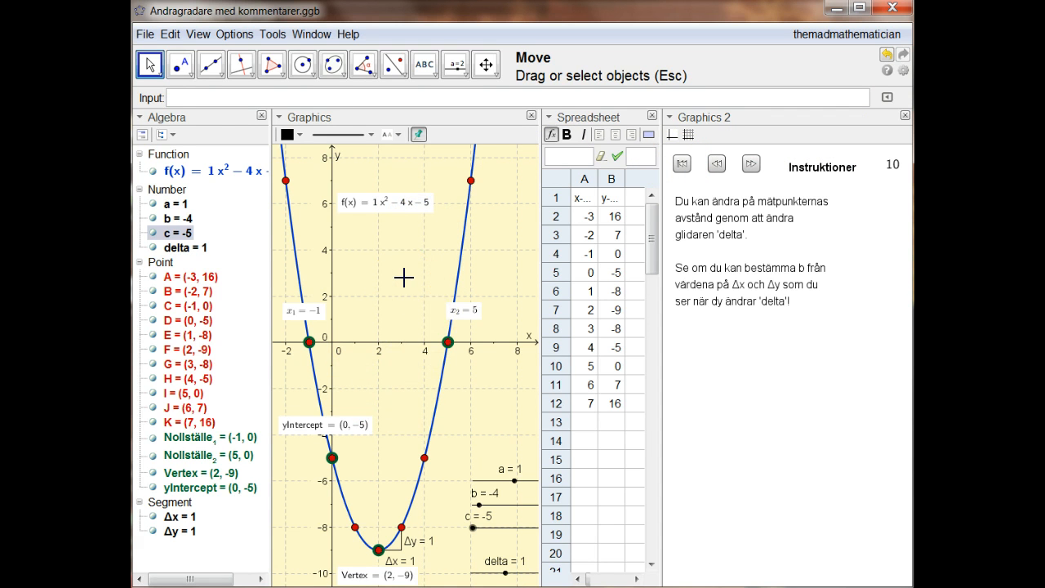
click(456, 276)
click(681, 165)
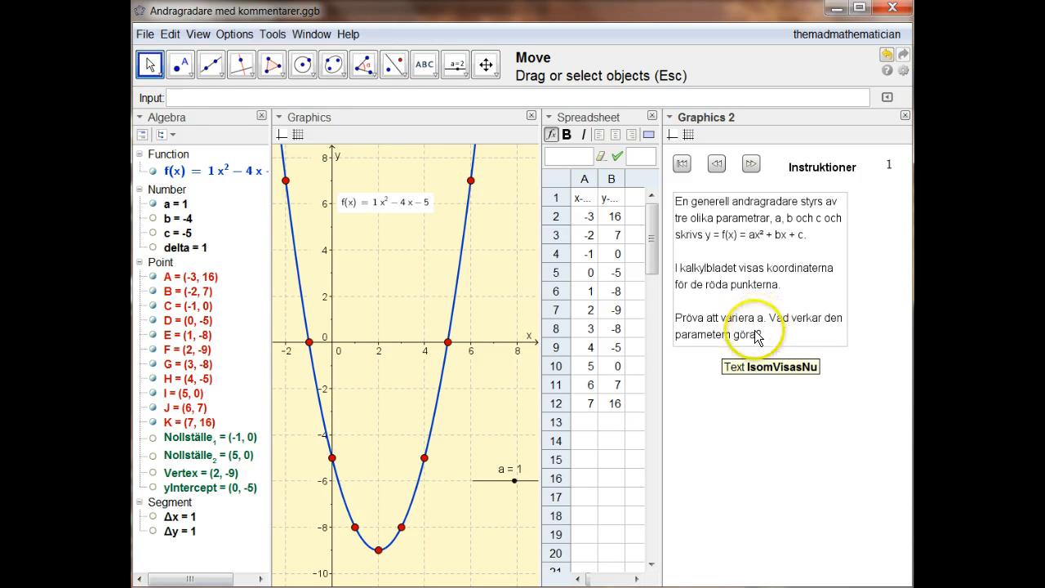
Step: Increase slider a to 1.9 to change how open the parabola is
click(494, 479)
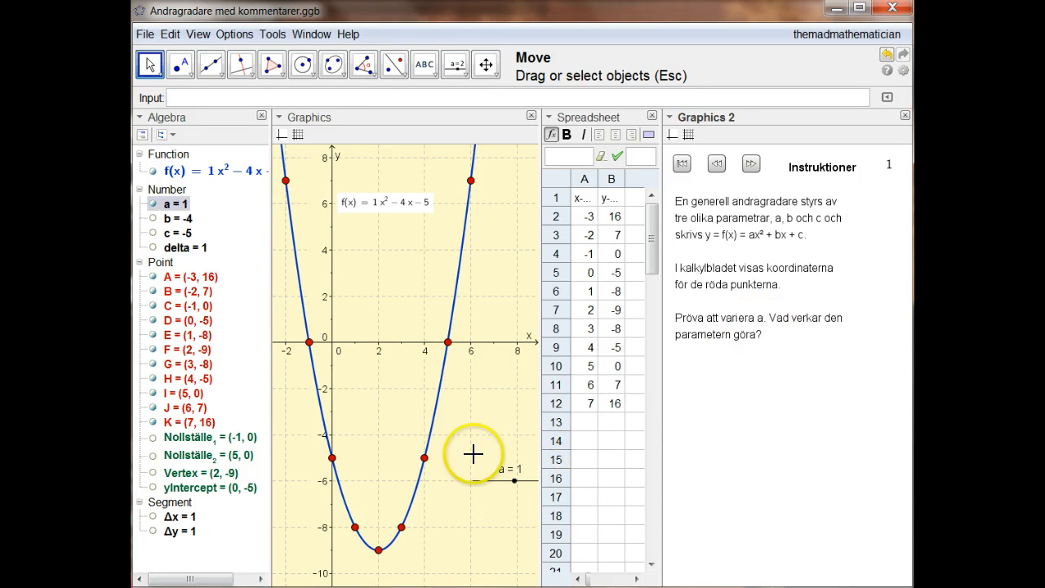
click(514, 482)
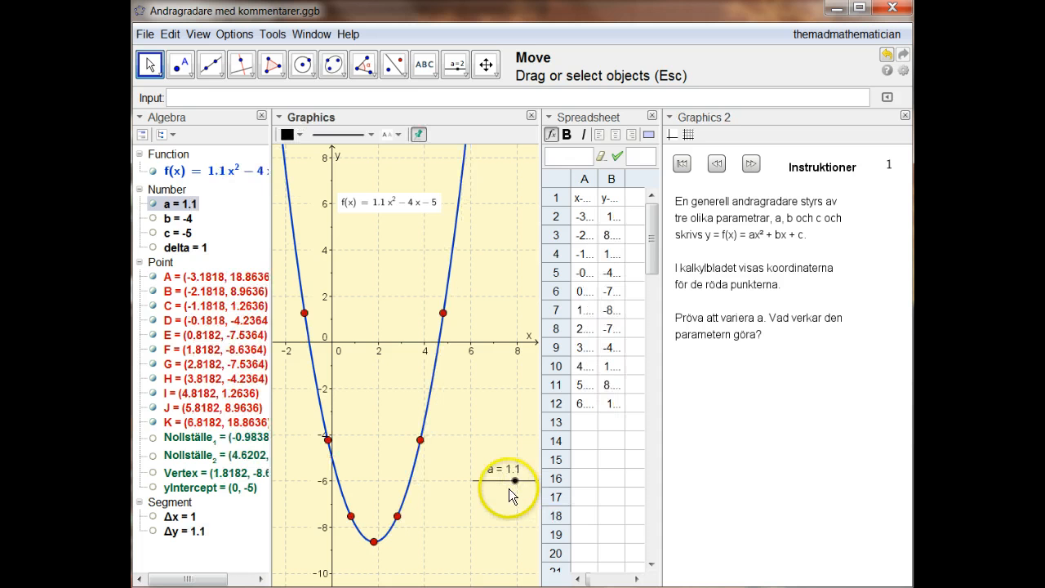
key(Right)
key(Right)
key(Right)
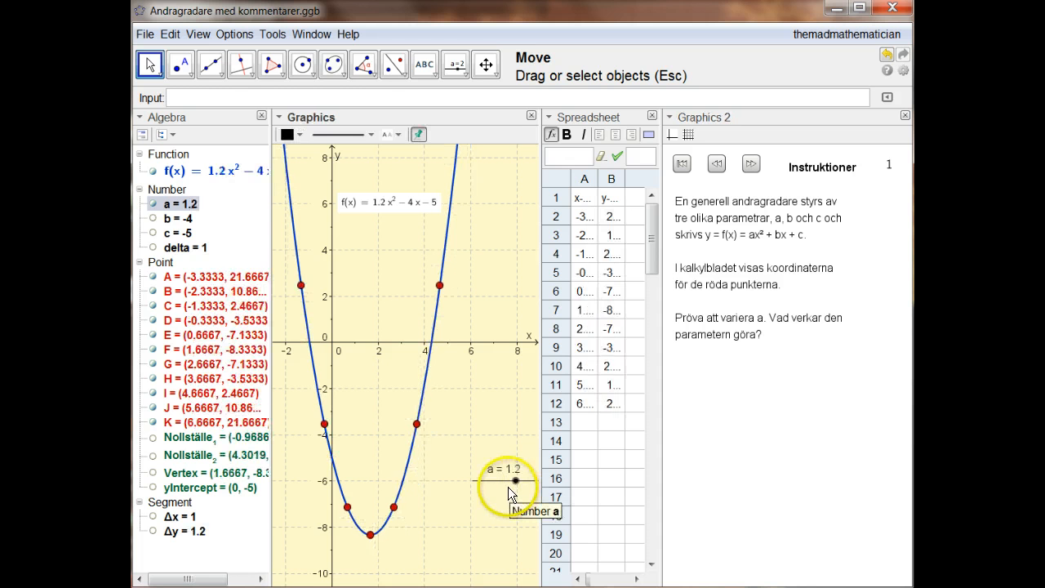
key(Right)
key(Right)
key(Right)
key(Right)
key(Right)
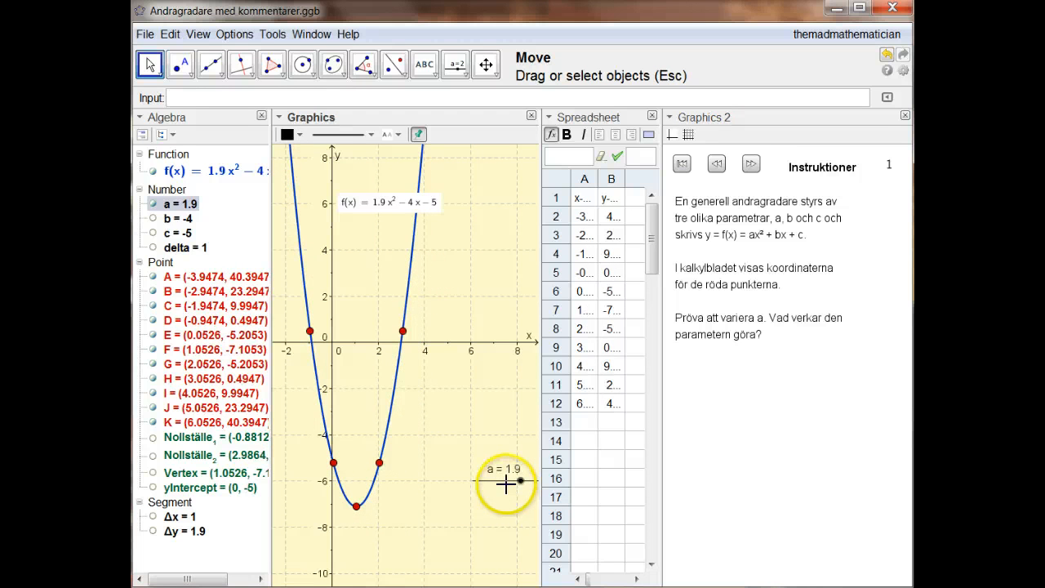
Step: Decrease slider a to 0.4 to widen the parabola
key(Left)
key(Left)
key(Left)
key(Left)
key(Left)
key(Left)
key(Left)
key(Left)
key(Left)
key(Left)
key(Left)
key(Left)
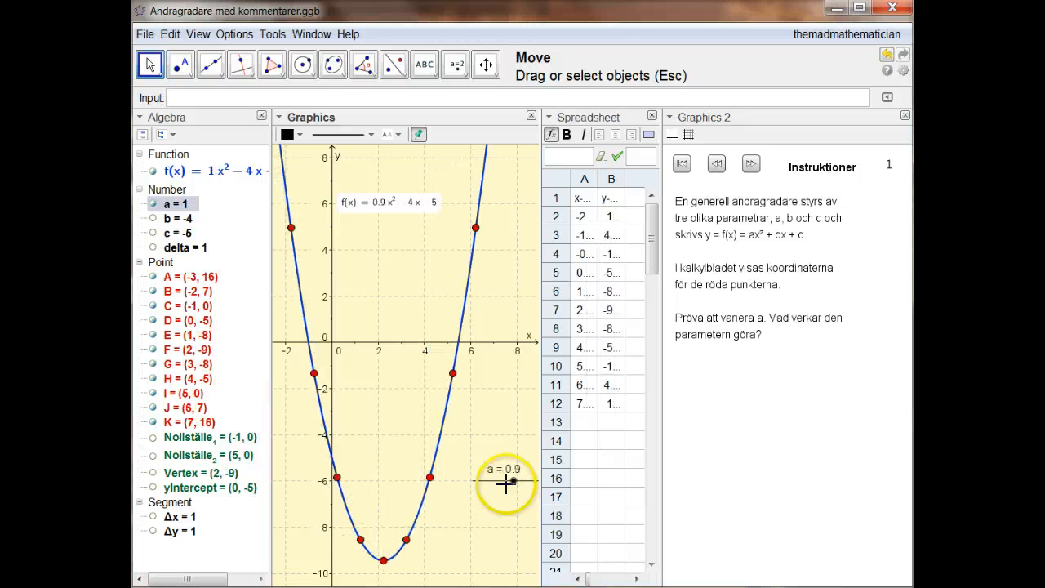
key(Left)
key(Left)
key(Left)
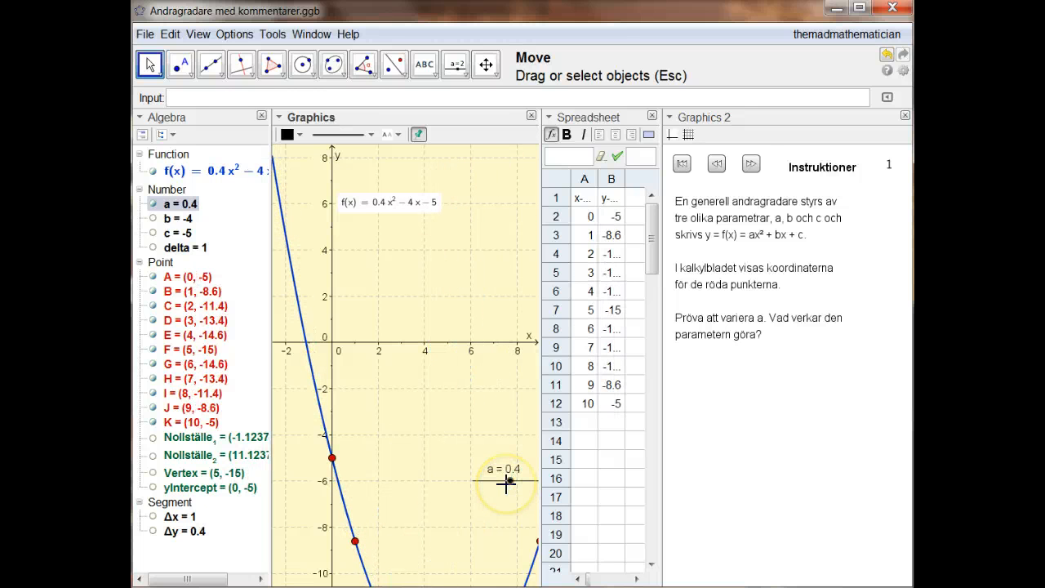
Step: Return slider a to 1
key(Right)
key(Right)
key(Right)
key(Right)
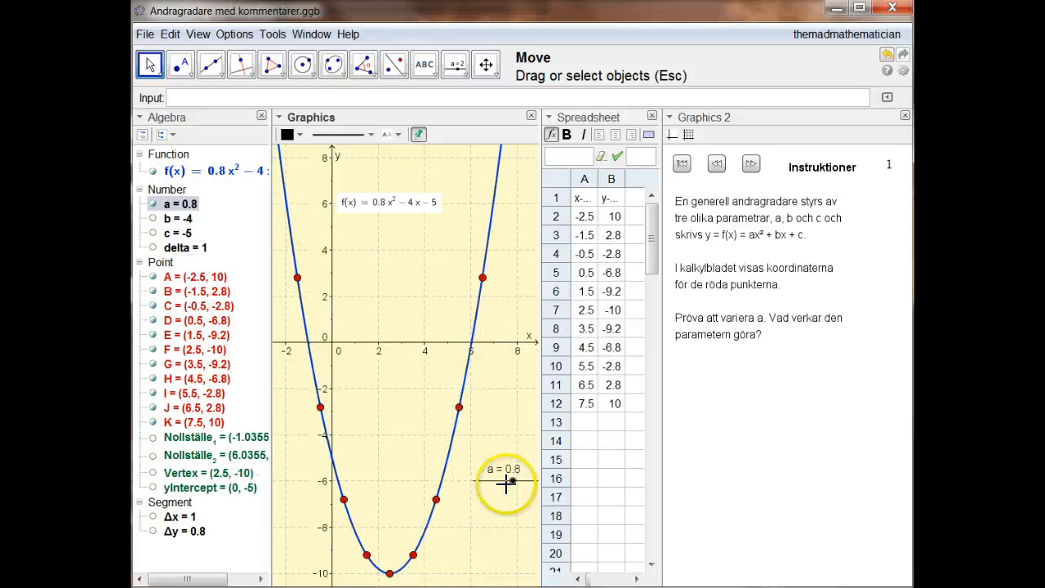
key(Right)
key(Right)
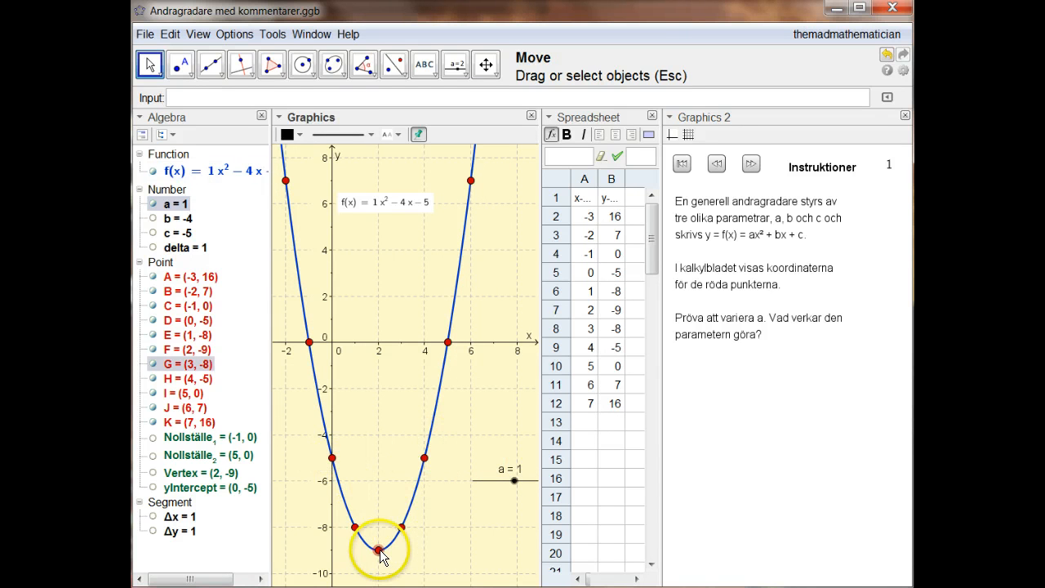
Step: Vary parameter a below and above 1 to shift the measuring points along the parabola
key(Left)
key(Left)
key(Left)
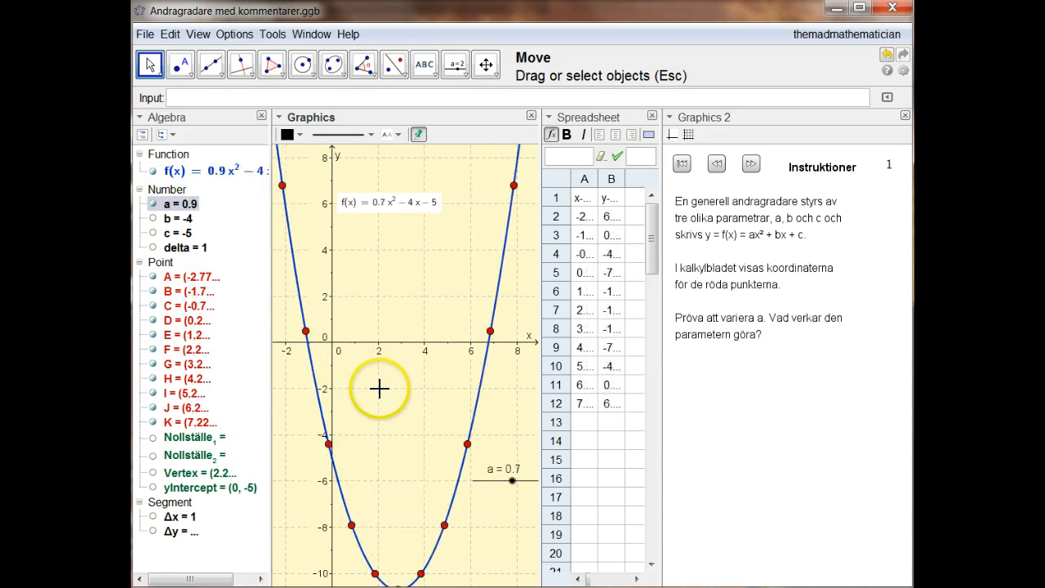
key(Left)
key(Right)
key(Right)
key(Right)
key(Right)
key(Right)
key(Right)
key(Right)
key(Right)
key(Right)
key(Right)
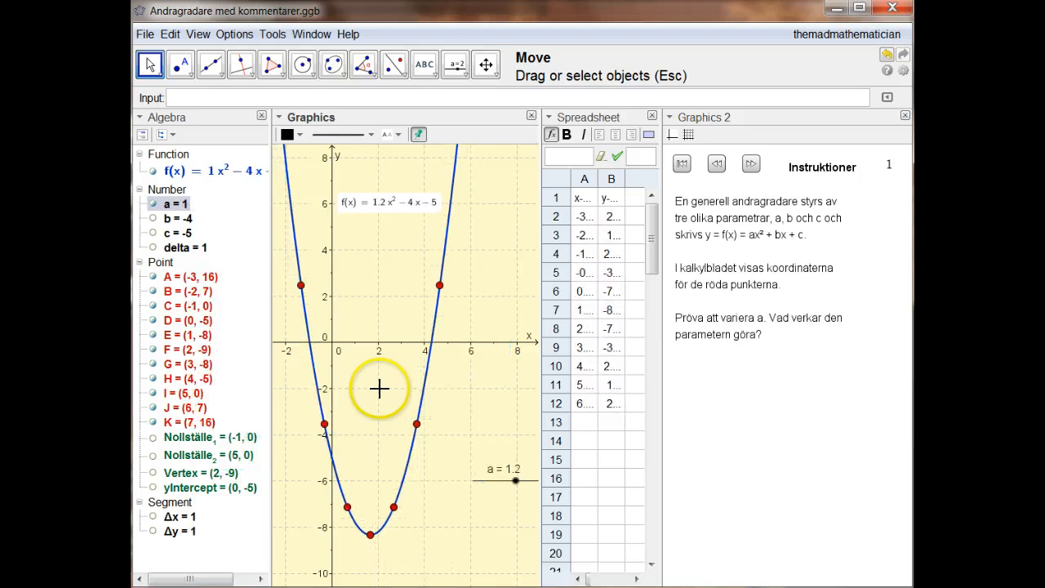
Step: Set parameter a back to 1 so the function is 1x² − 4x − 5
key(Left)
key(Left)
key(Left)
key(Left)
key(Left)
key(Left)
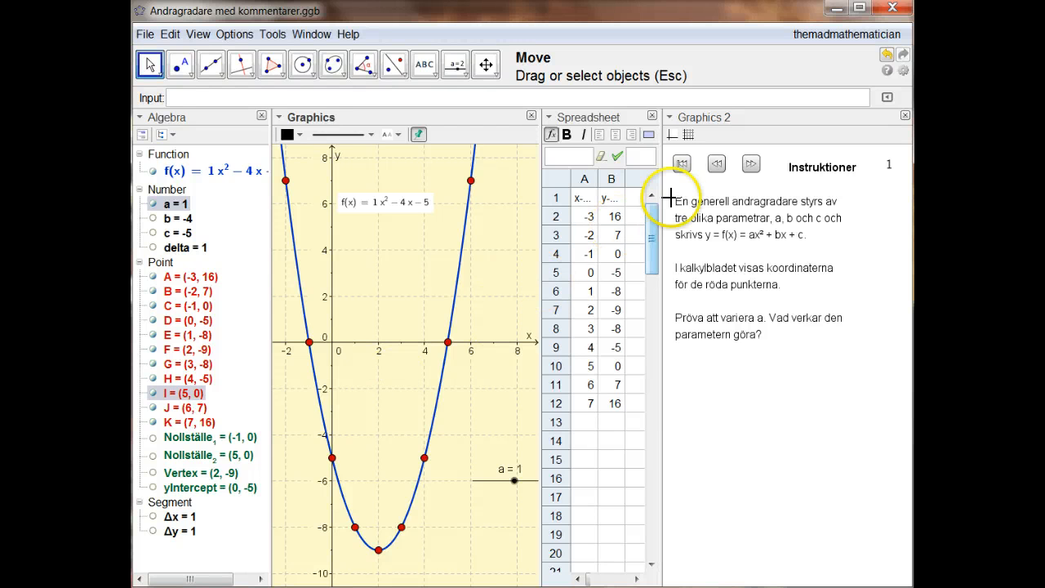
Step: Compare instructions 1 and 2, ending on instruction 2, and try the slider for parameter c
click(751, 165)
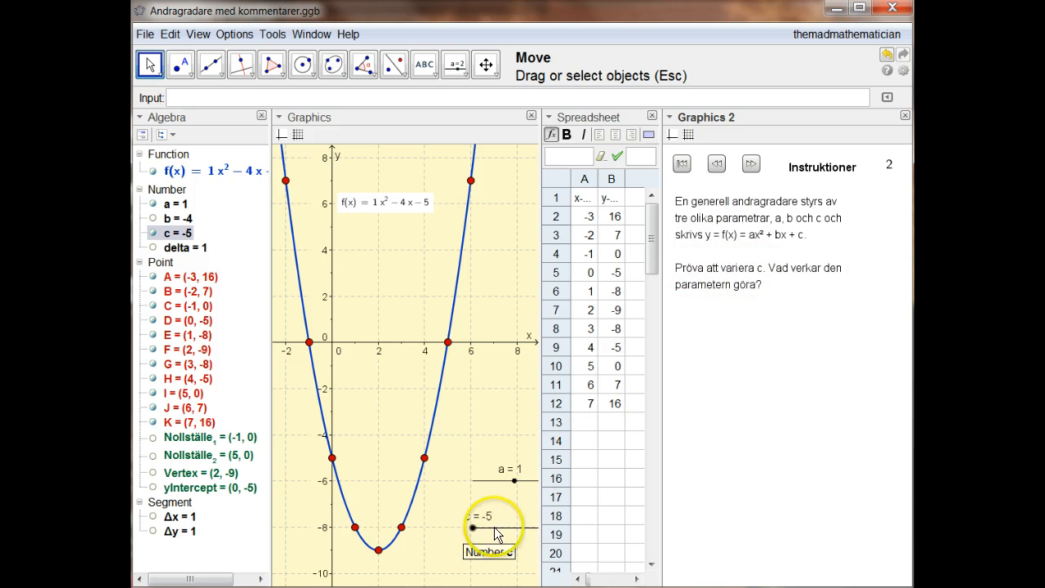
click(716, 167)
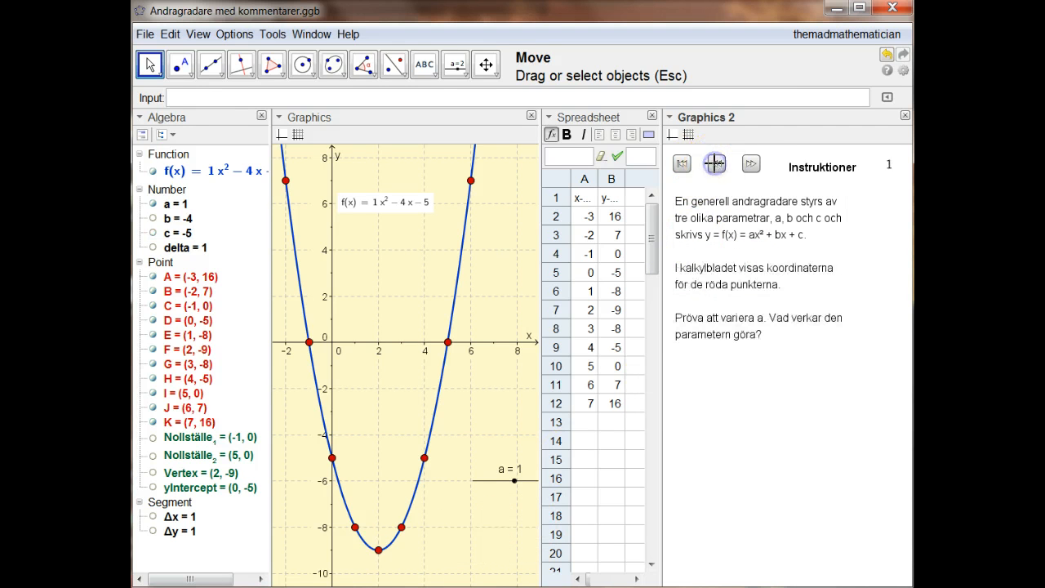
click(751, 166)
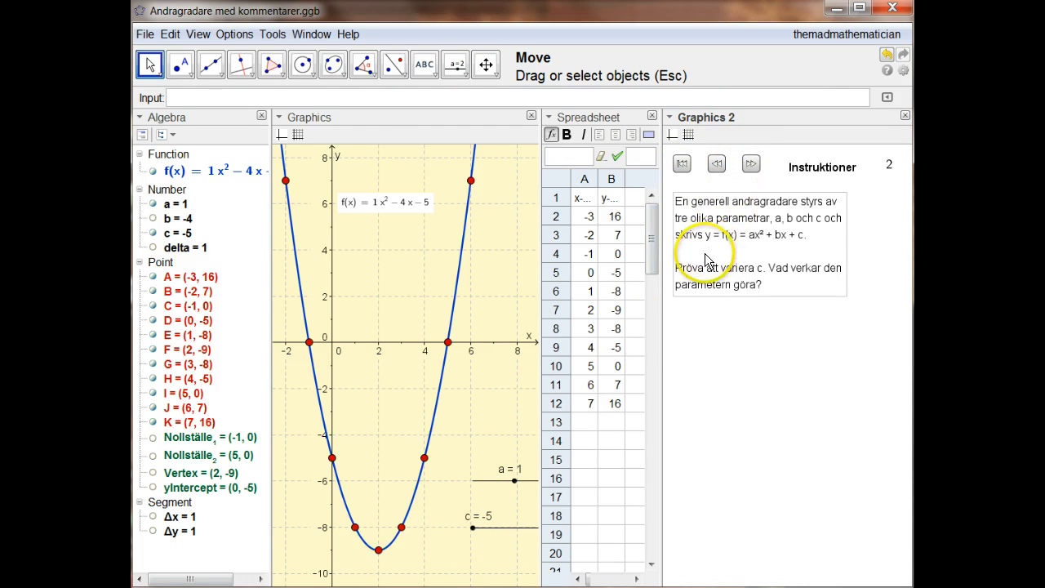
mouse_move(472, 528)
mouse_down()
mouse_move(500, 526)
mouse_move(469, 526)
mouse_up()
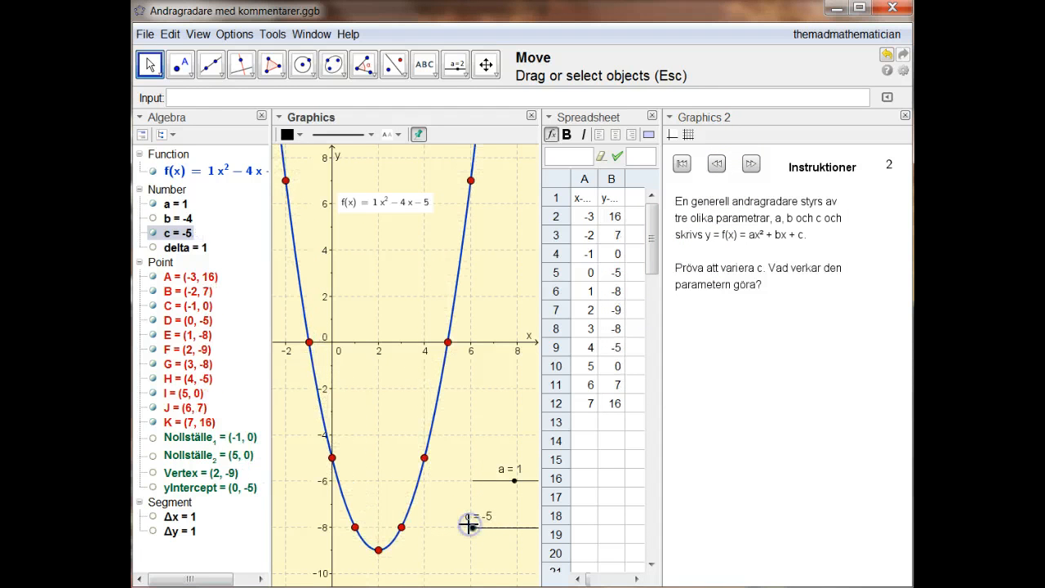
Step: Advance to instruction 3 and try the slider for parameter b
click(749, 165)
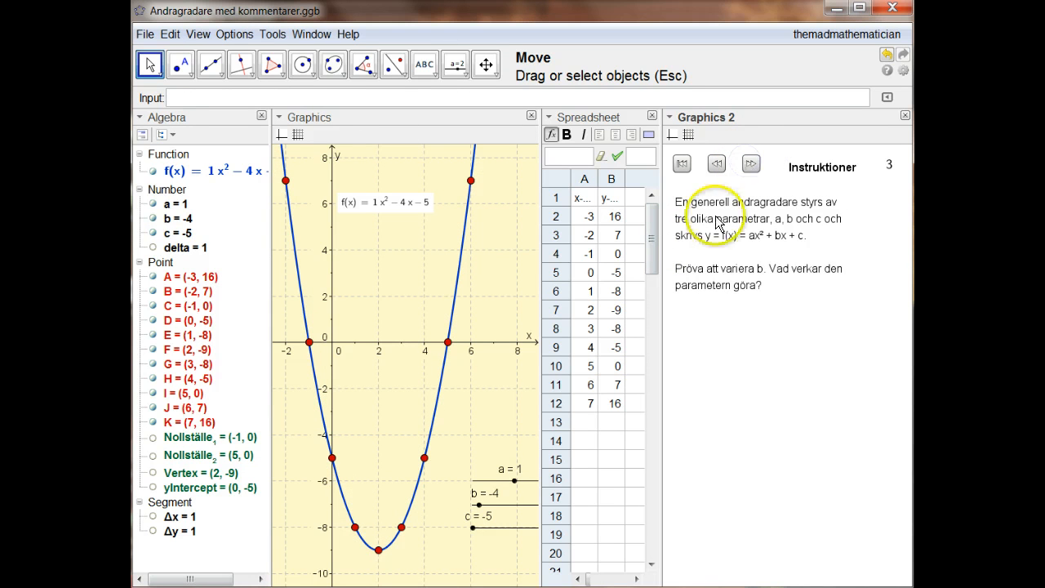
mouse_move(480, 505)
mouse_down()
mouse_move(520, 501)
mouse_move(480, 505)
mouse_up()
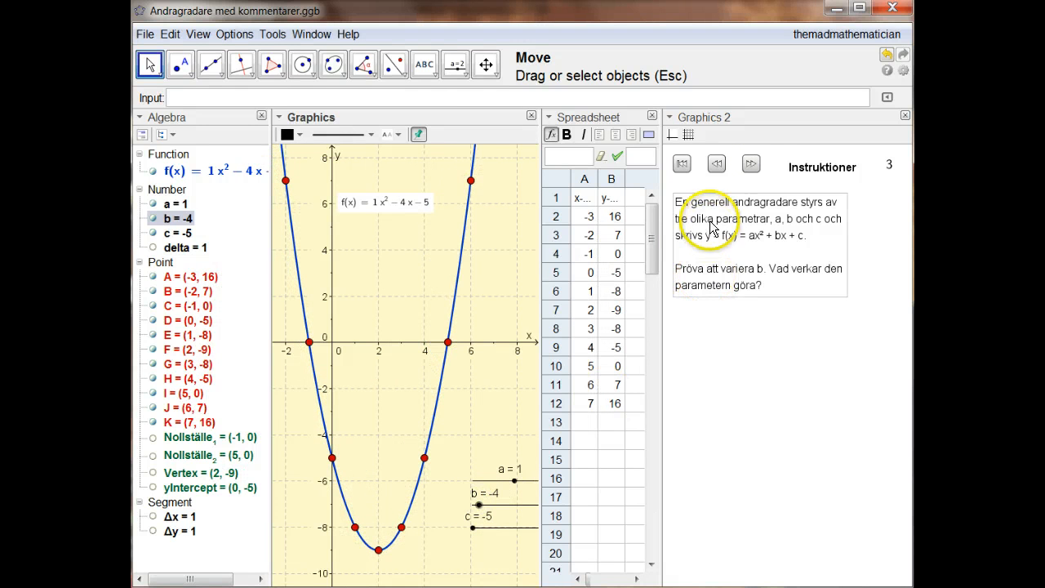
Step: Page through instructions 4 to 7, reviewing the parameters, vertex, zeros and y-intercept on the graph
click(751, 163)
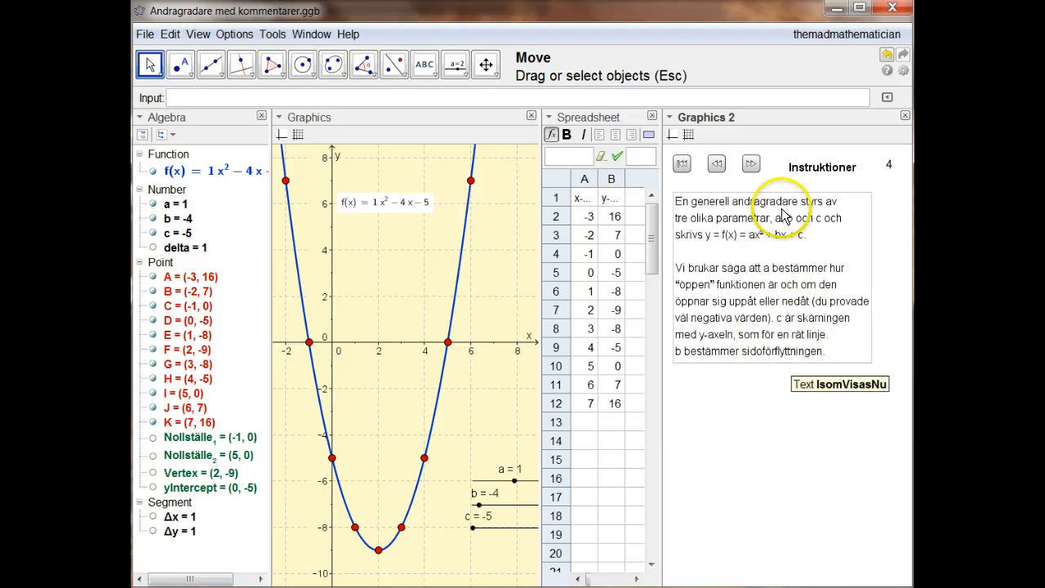
click(751, 165)
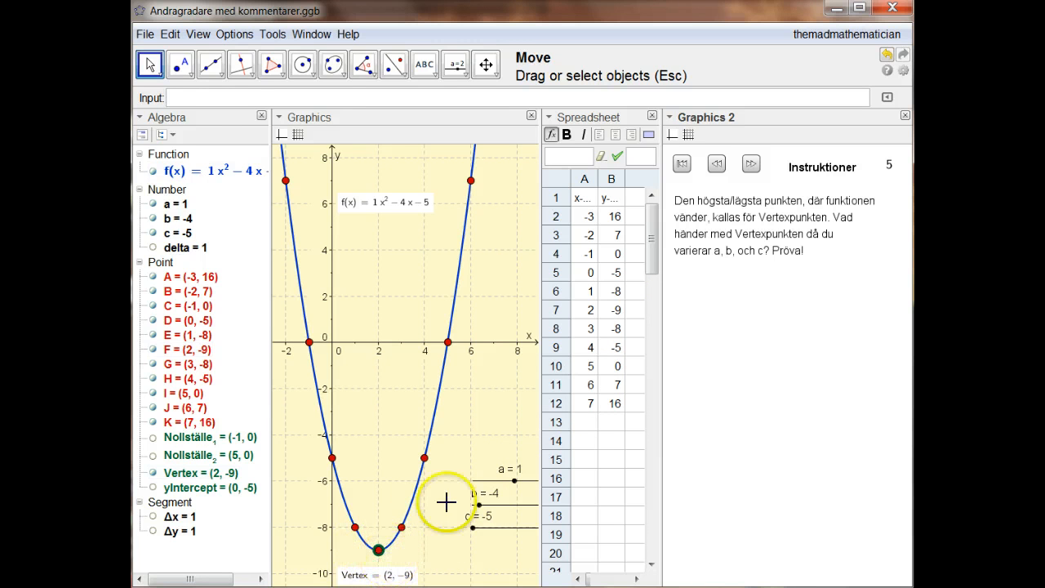
click(716, 167)
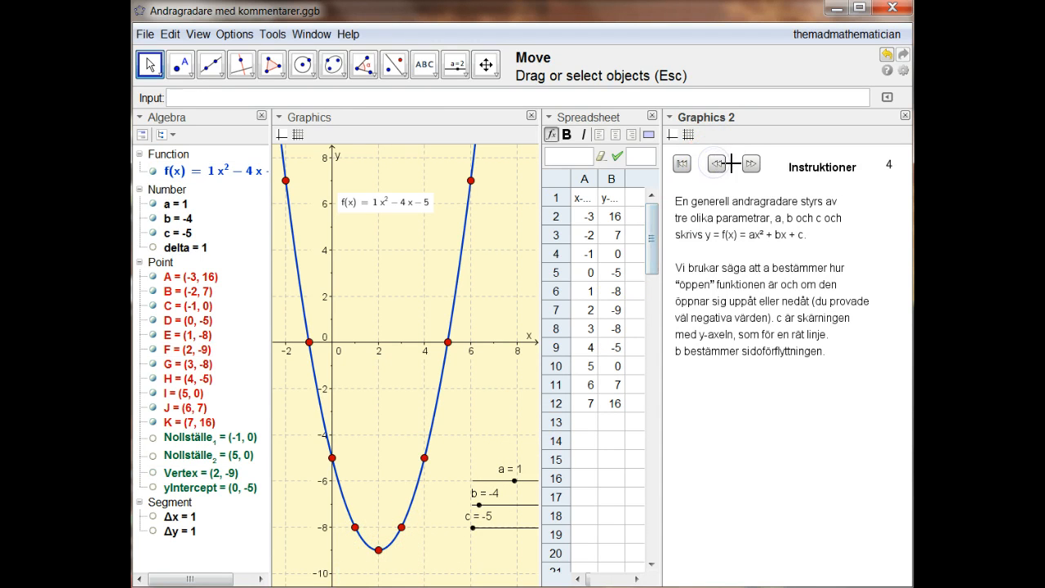
click(750, 165)
click(752, 165)
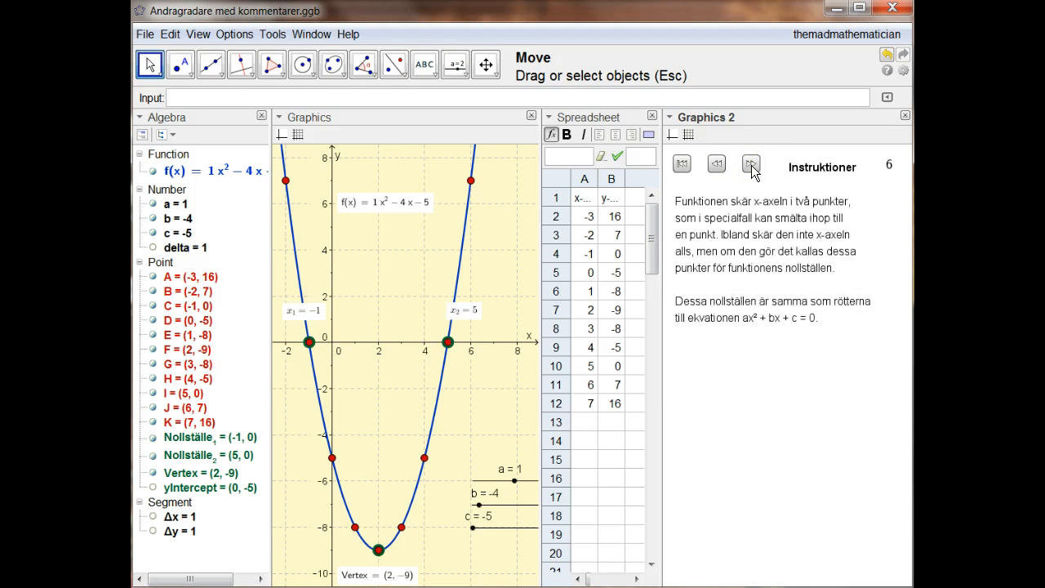
click(752, 165)
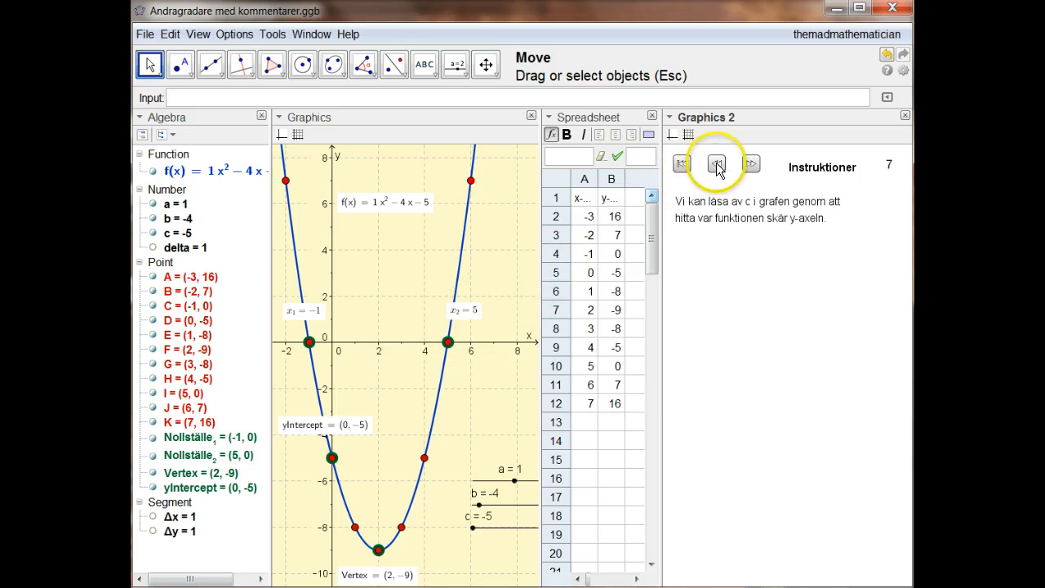
Step: Page through instructions 8 to 10 on reading off a and changing delta, and return to the first instruction
click(754, 165)
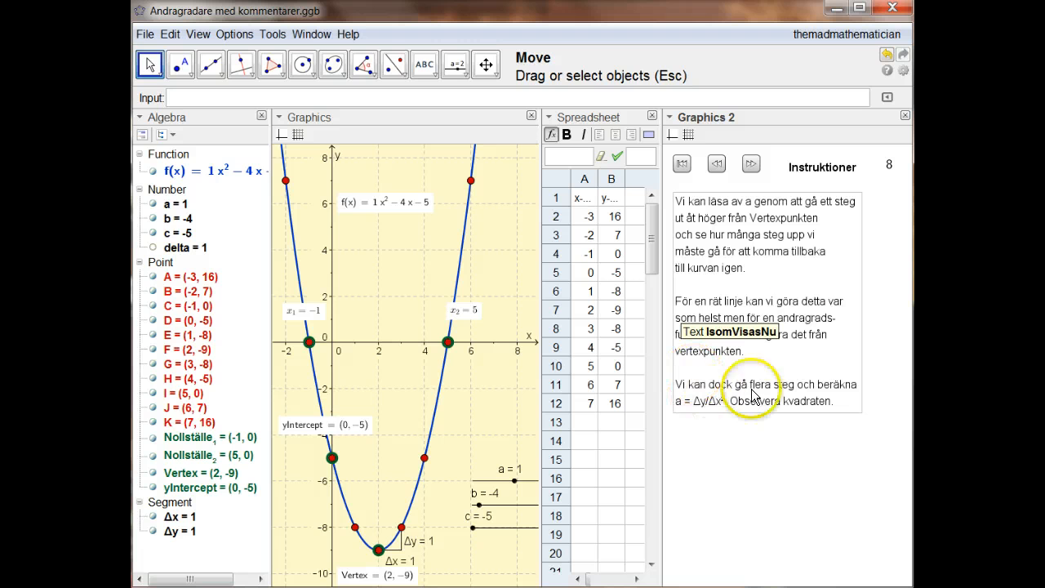
click(751, 165)
click(750, 165)
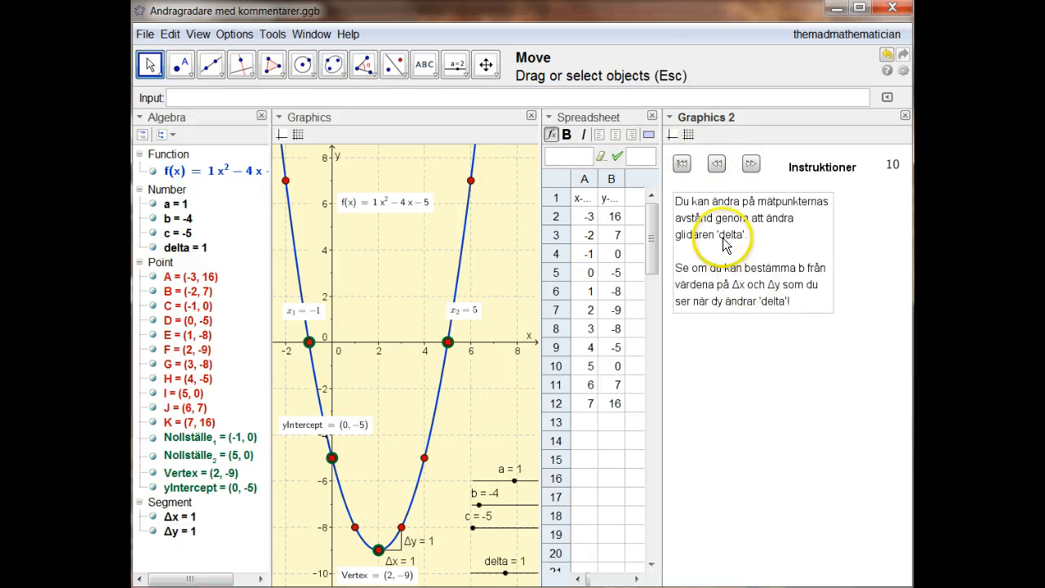
click(678, 165)
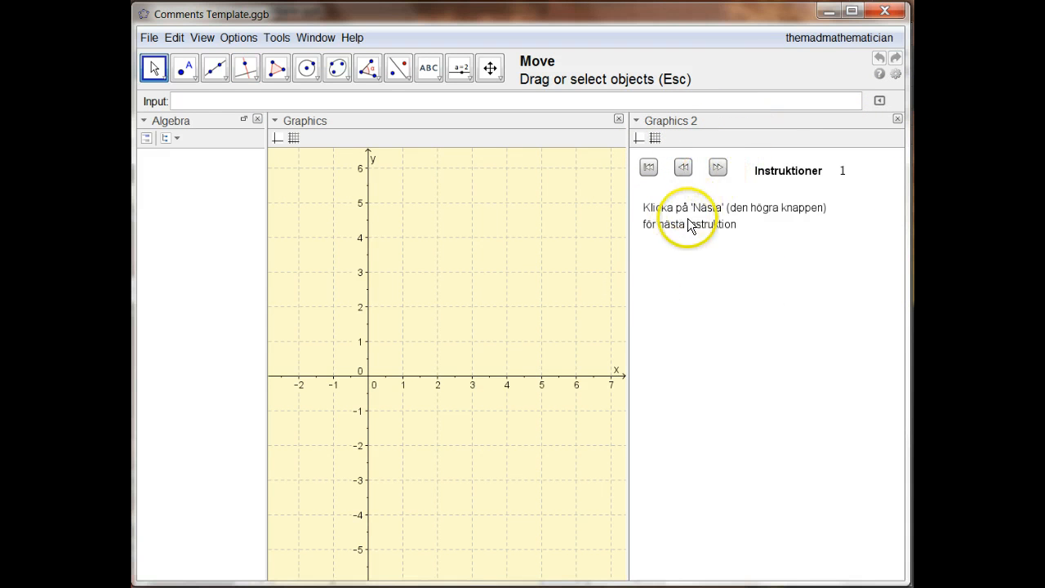
Step: Page through the instructions in Comments Template.ggb up to instruction 4 on making custom comments
click(718, 169)
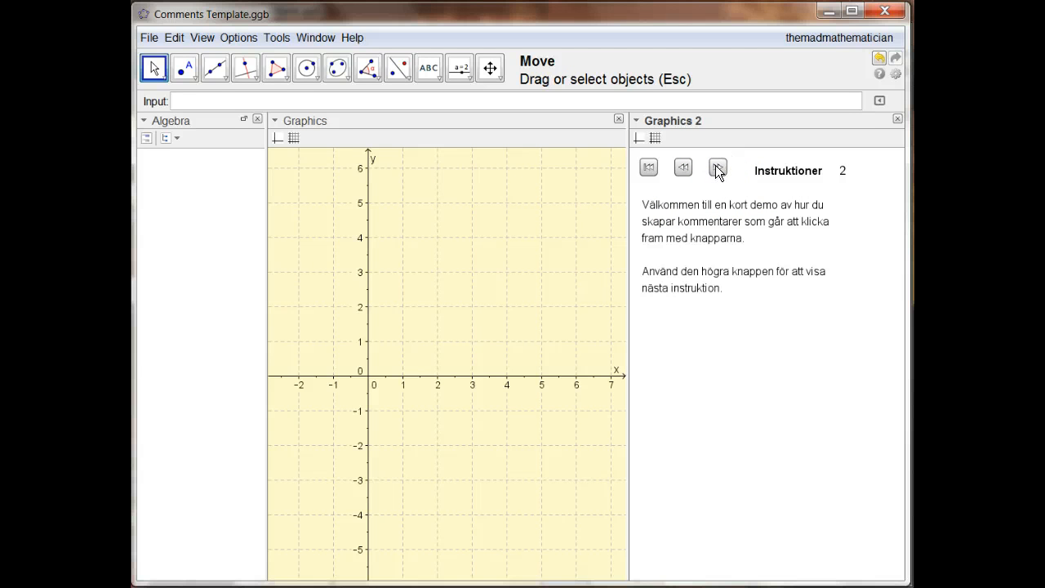
click(717, 169)
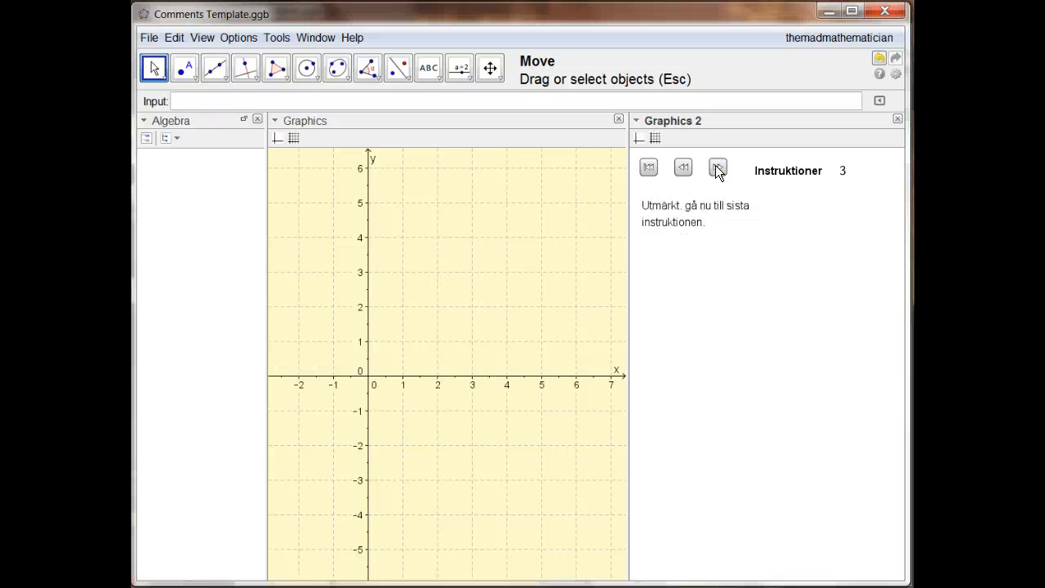
click(718, 168)
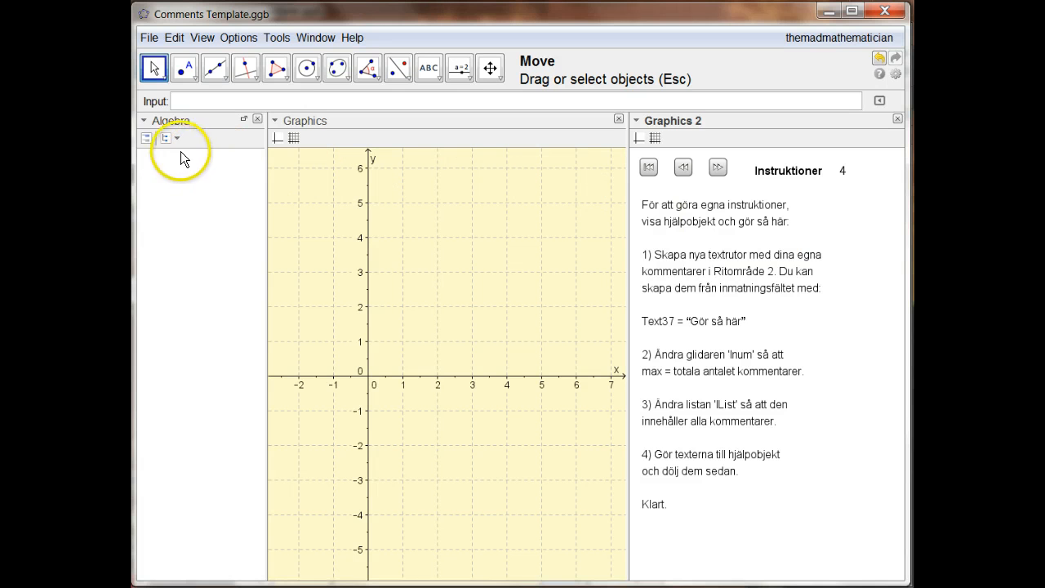
Step: Toggle the Algebra view's style bar and show the auxiliary objects in the list
click(144, 121)
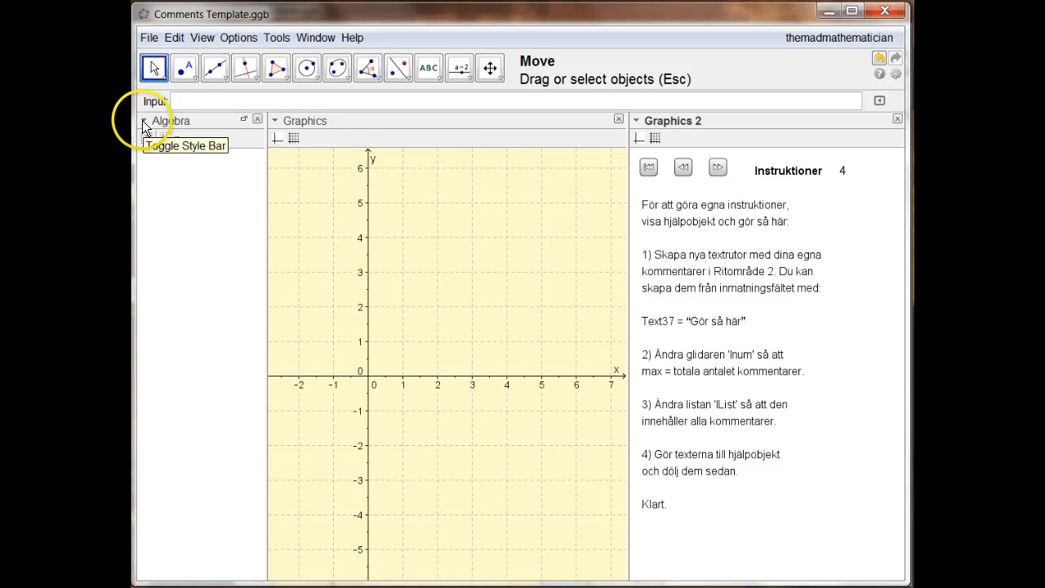
click(143, 122)
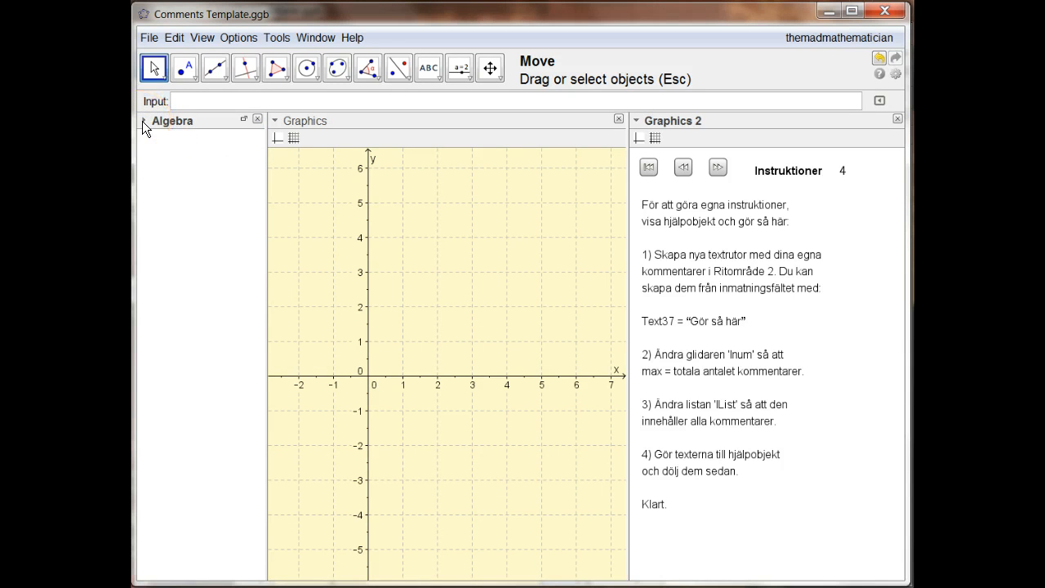
click(142, 121)
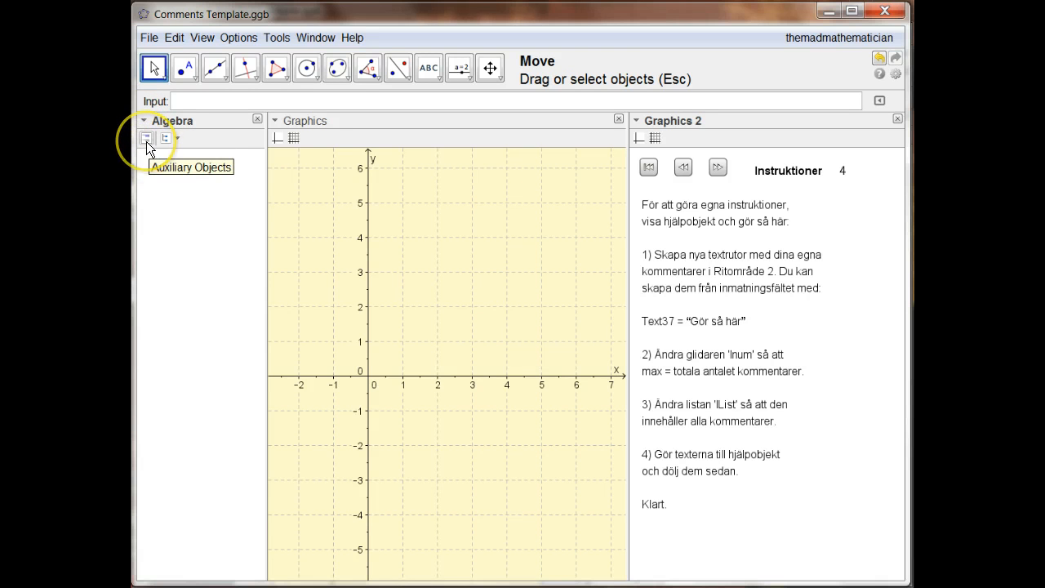
click(147, 140)
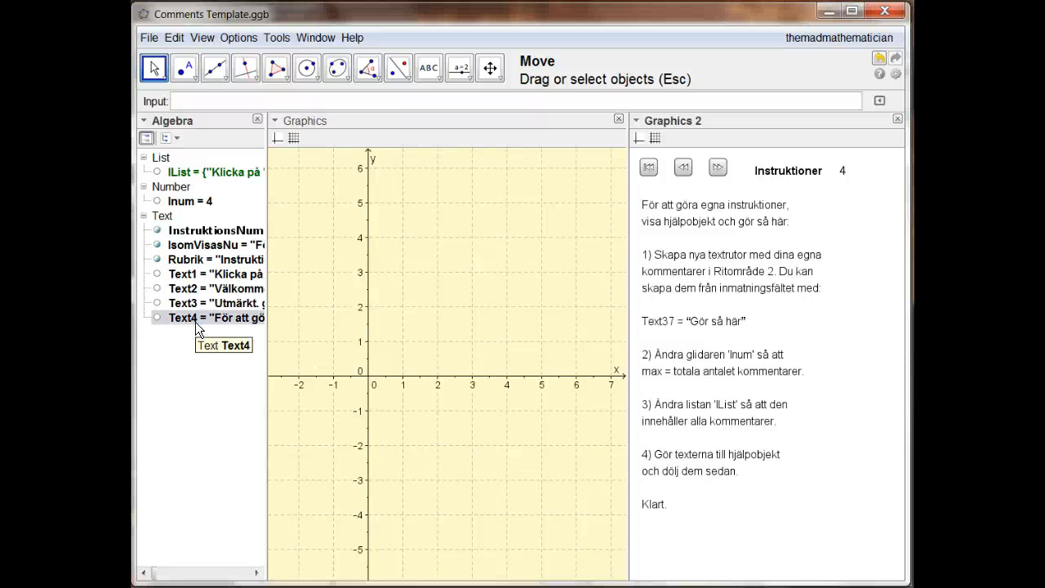
Step: Open the object properties of the number Inum, review its basic settings and close them
right_click(185, 205)
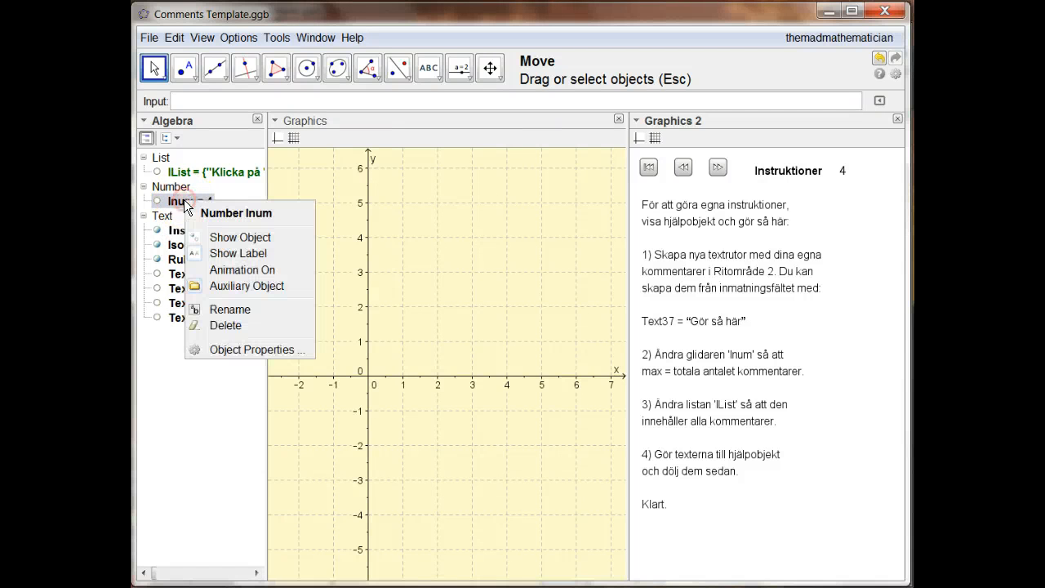
click(228, 351)
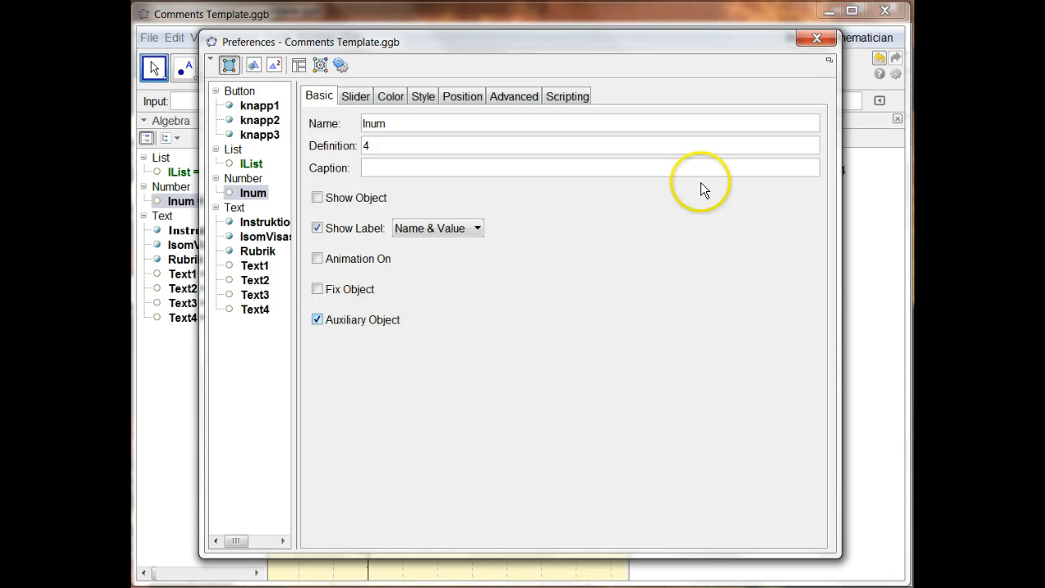
click(818, 44)
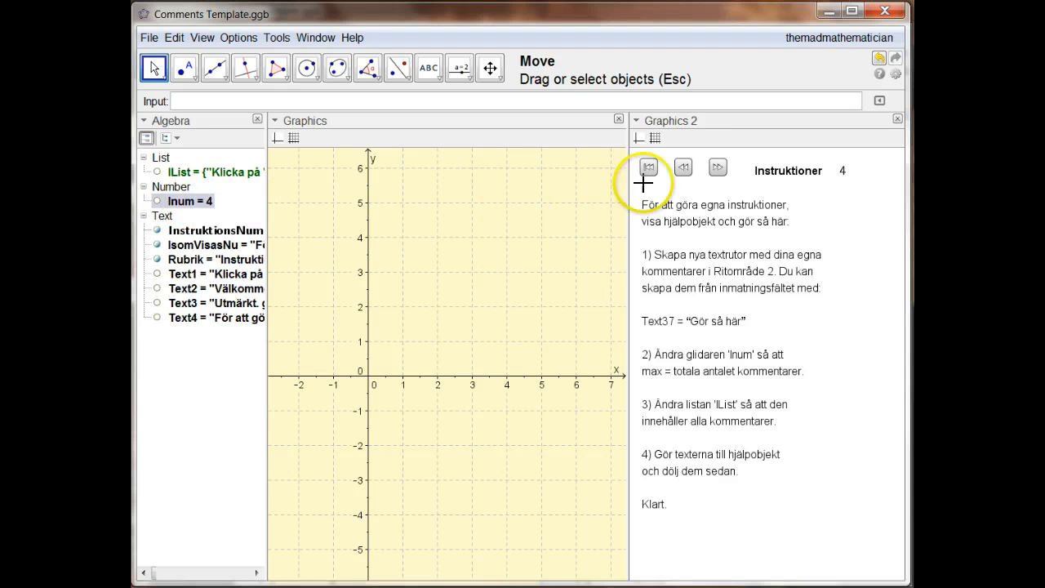
Step: Page back through the instructions to instruction 1 and check how Inum follows in the Algebra view
click(684, 169)
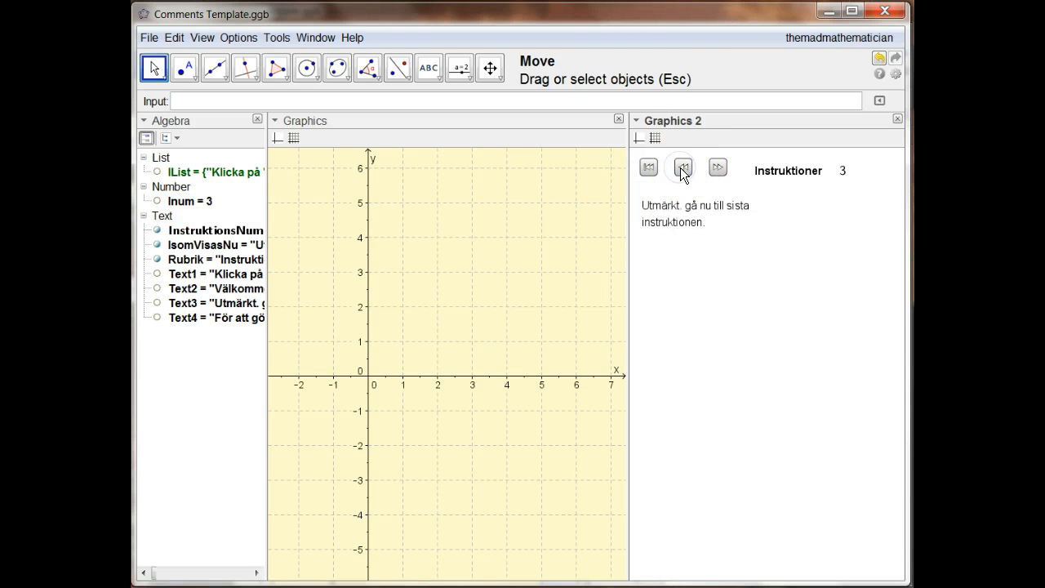
click(684, 169)
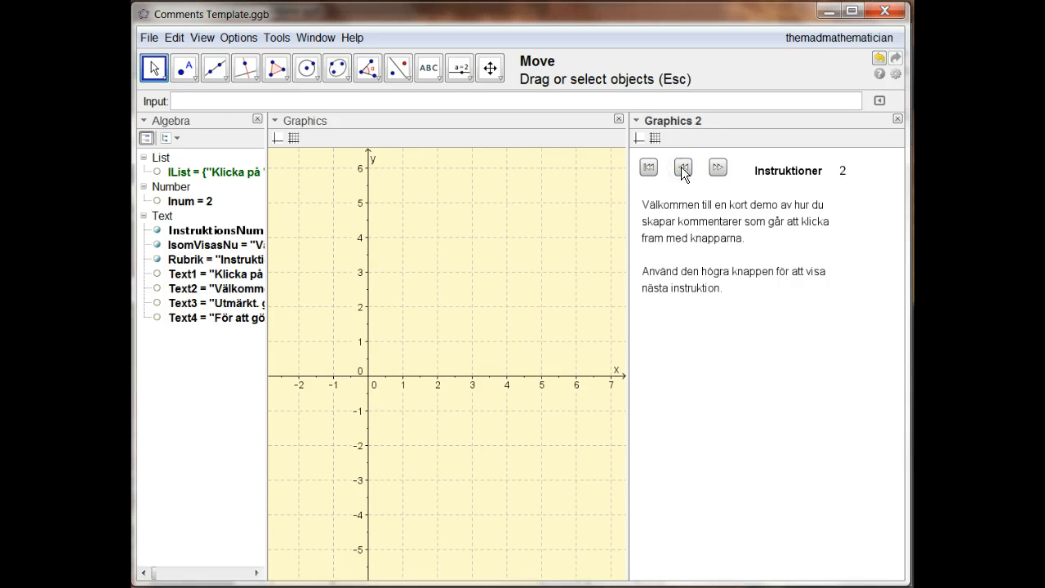
click(682, 168)
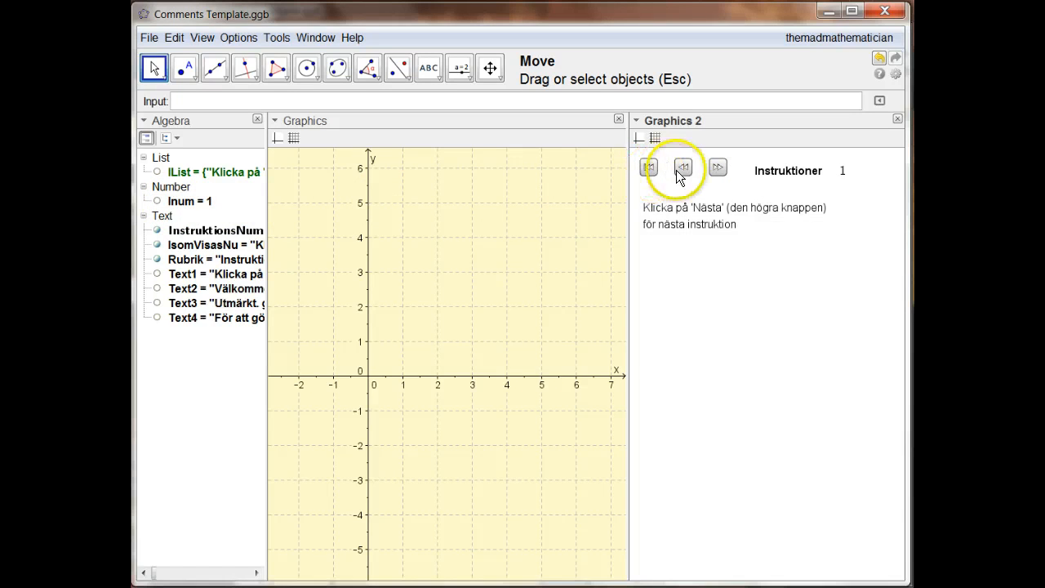
click(180, 209)
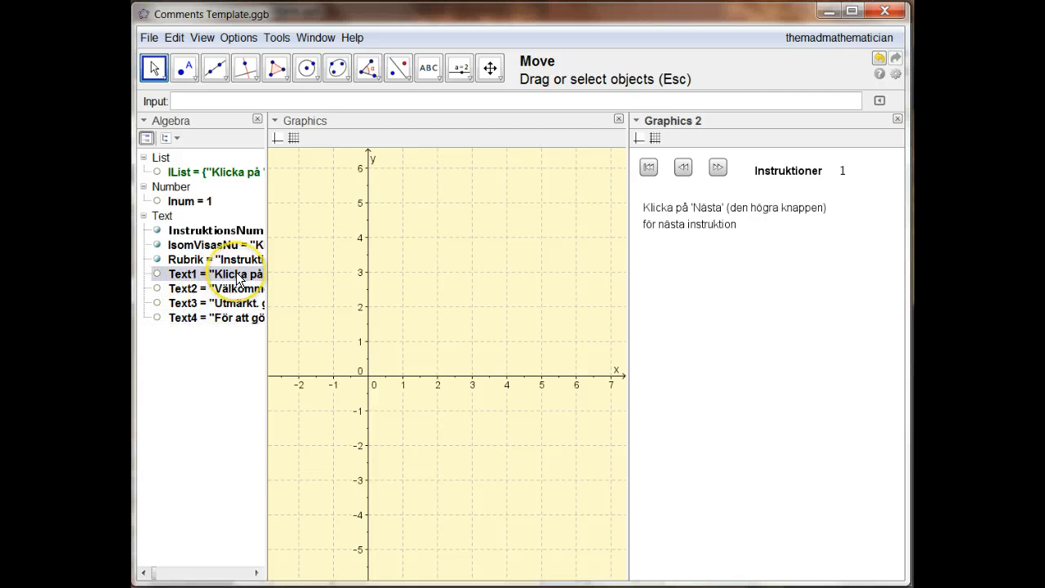
Step: Show and hide Text1, Text2, Text3 and Text4 one at a time to view each comment in Graphics 2
click(157, 273)
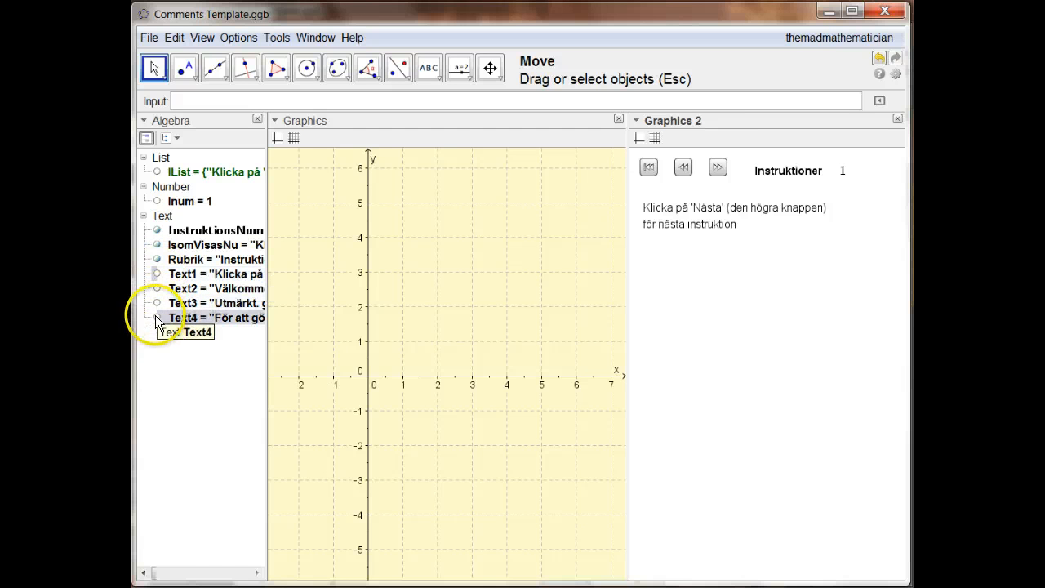
click(155, 274)
click(156, 273)
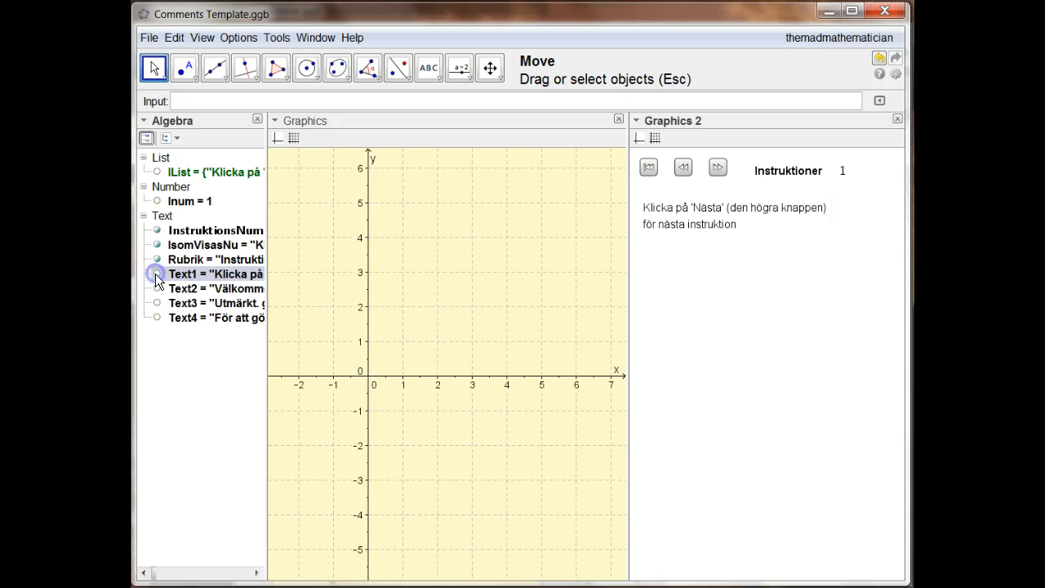
click(155, 286)
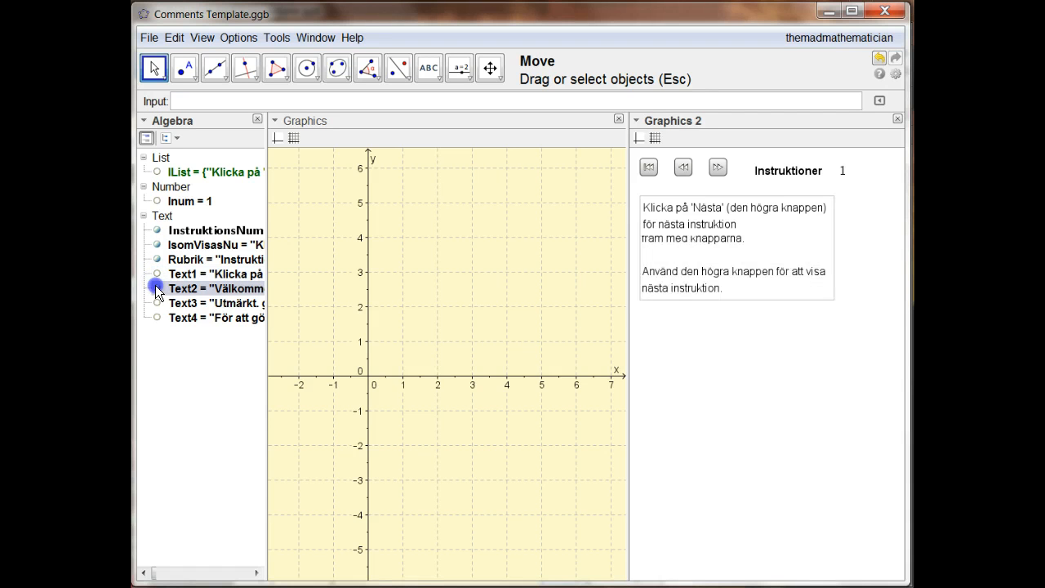
click(155, 288)
click(156, 302)
click(156, 302)
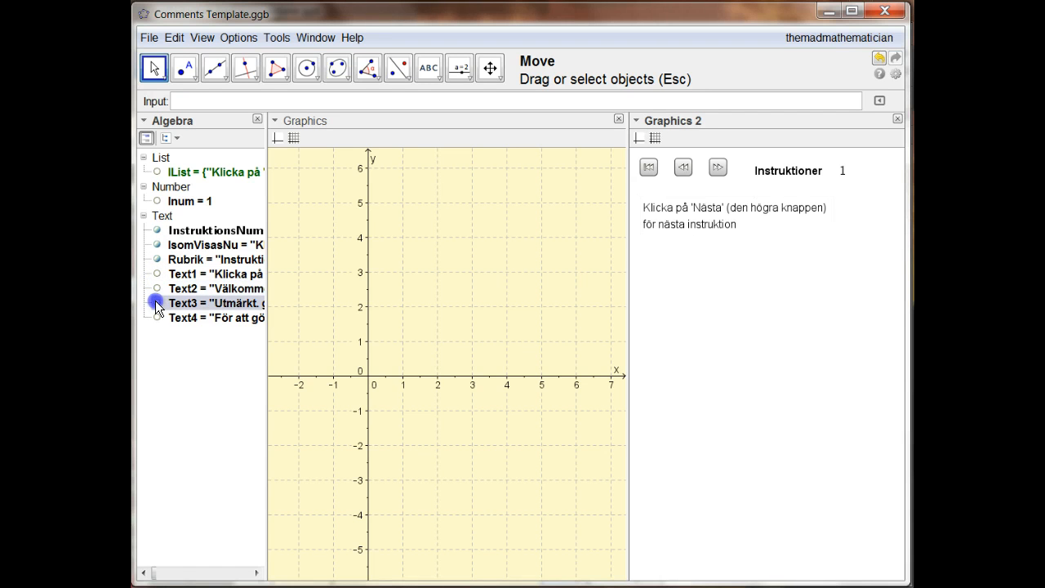
click(156, 318)
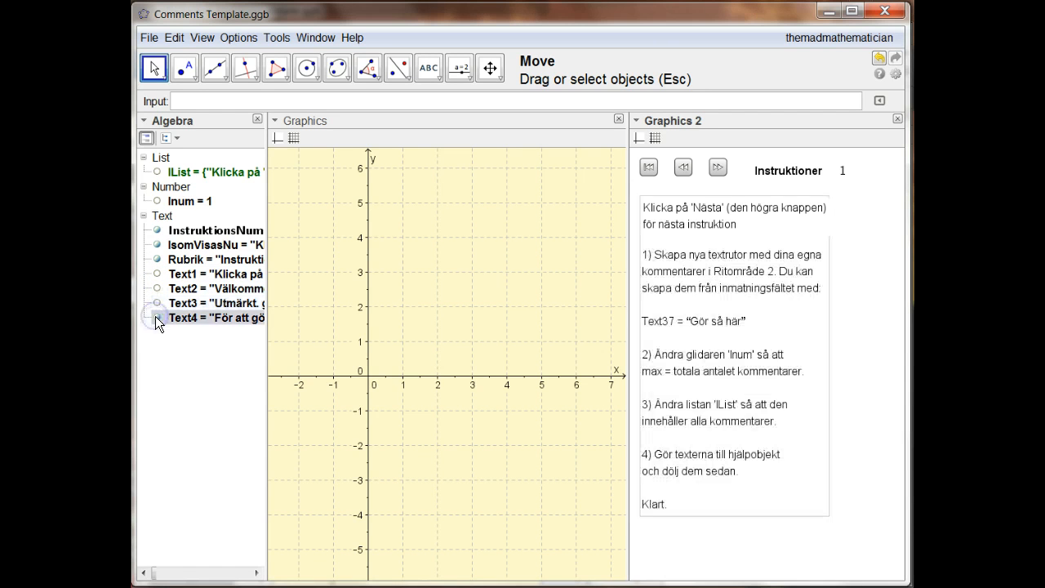
click(155, 317)
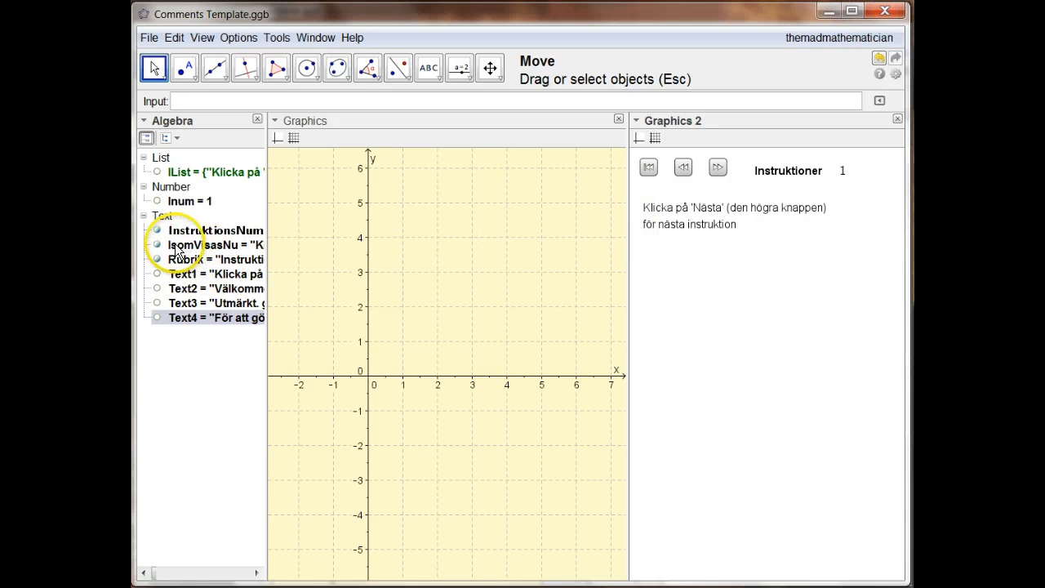
Step: Inspect the definition of the text IsomVisasNu and close it without changes
click(221, 246)
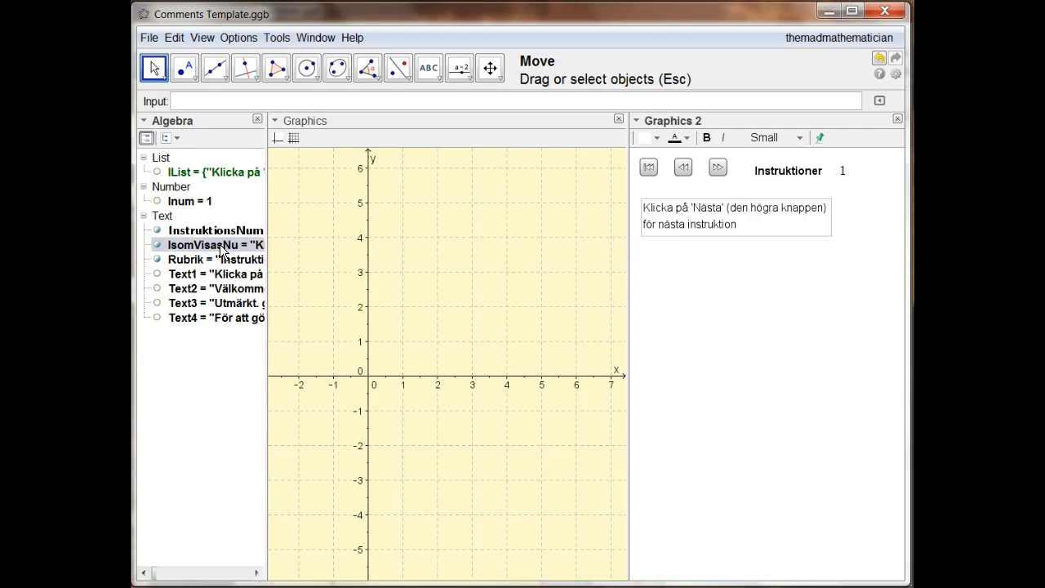
double_click(220, 247)
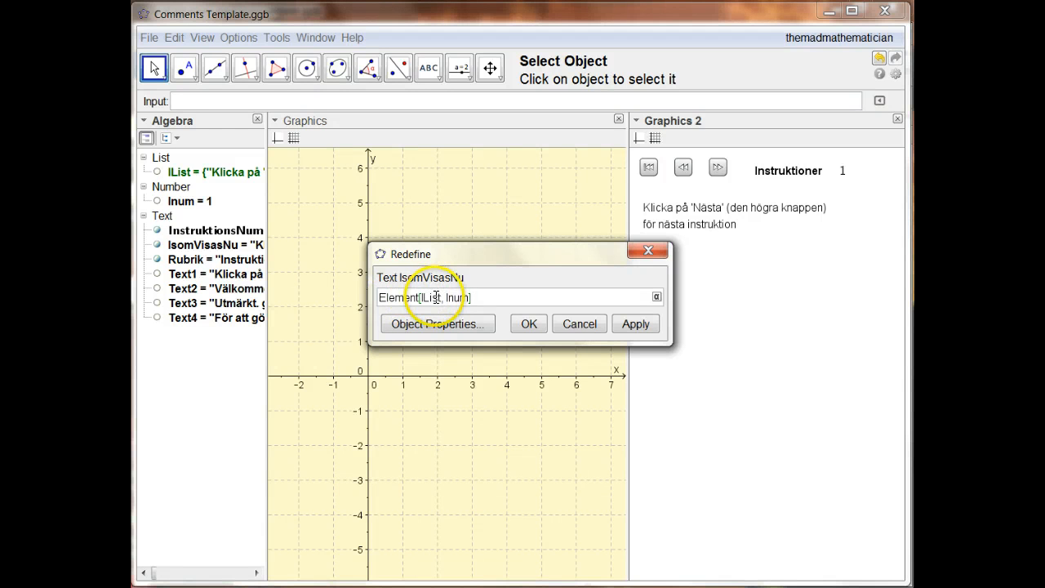
click(577, 323)
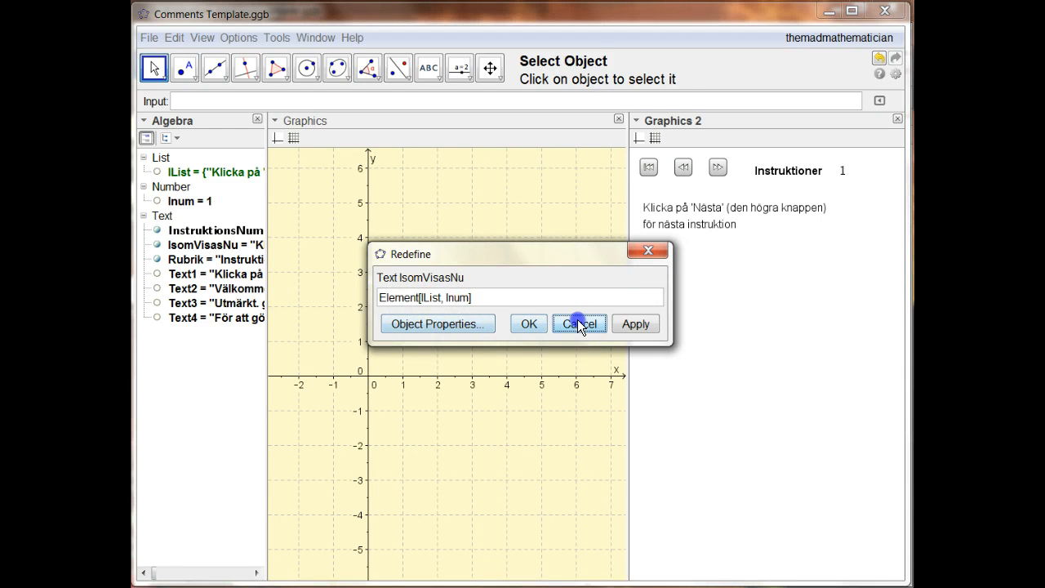
Step: Inspect the definition of the list IList and close it without changes
click(205, 204)
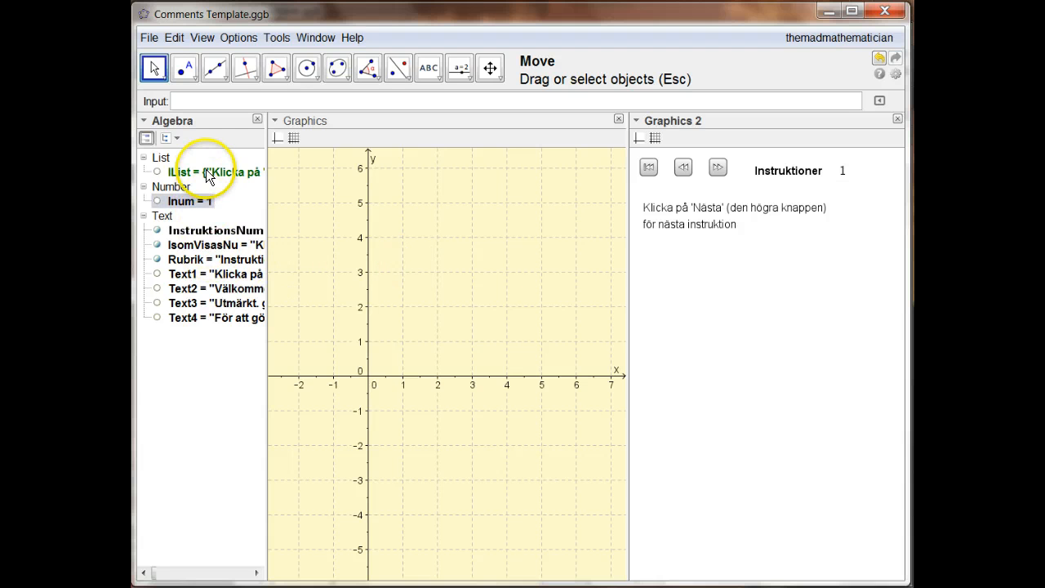
click(206, 172)
double_click(192, 174)
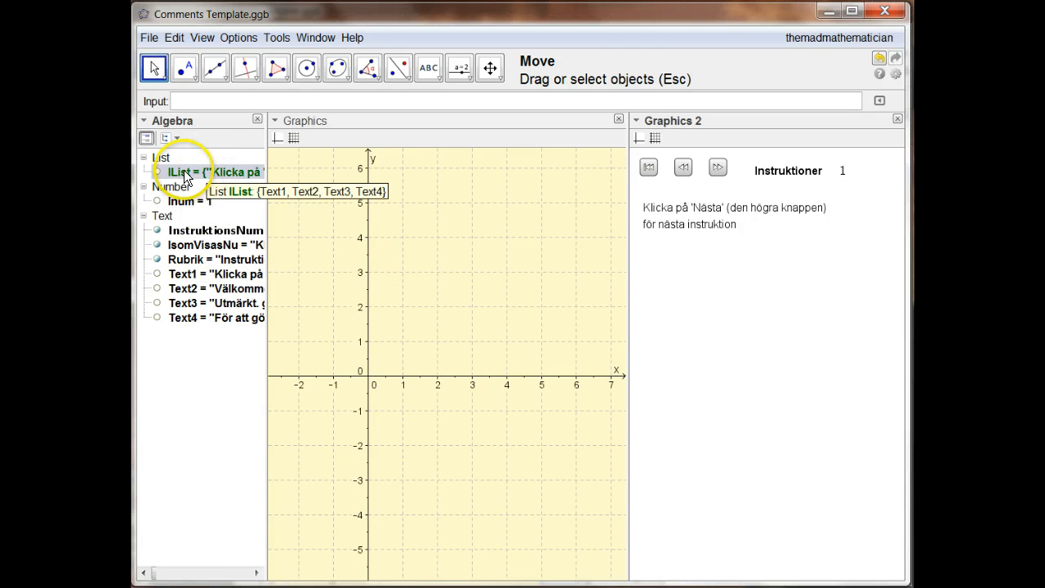
click(381, 298)
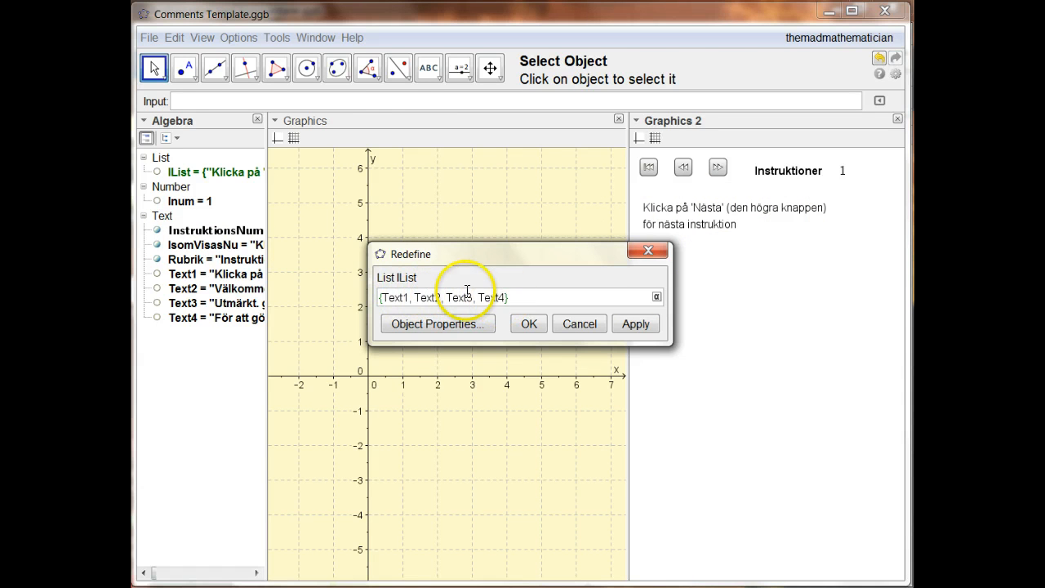
click(569, 325)
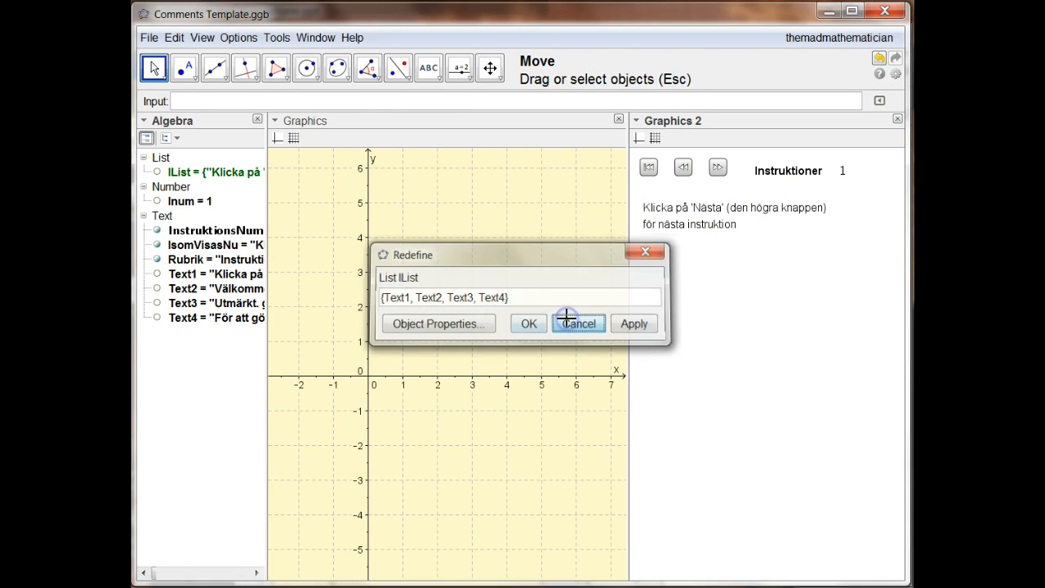
Step: Examine IList, Inum, IsomVisasNu and the instruction number text by selecting them in the Algebra view and Graphics 2
click(205, 174)
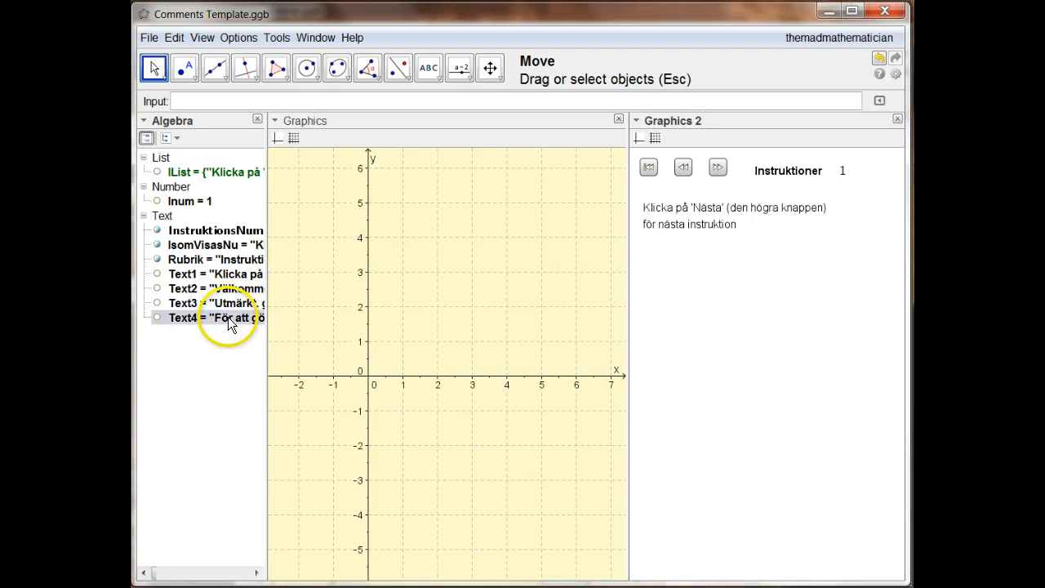
click(203, 206)
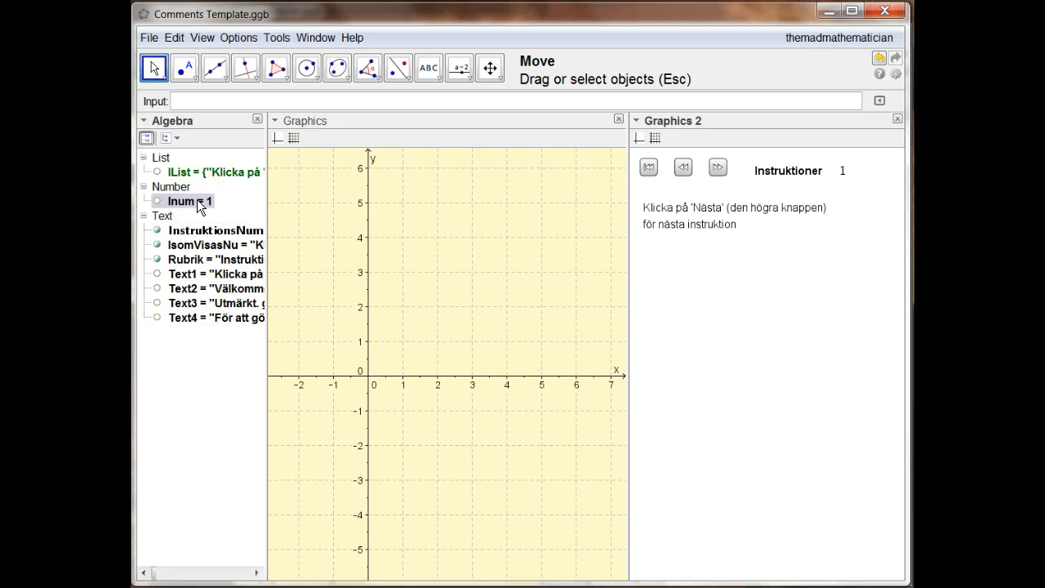
click(188, 249)
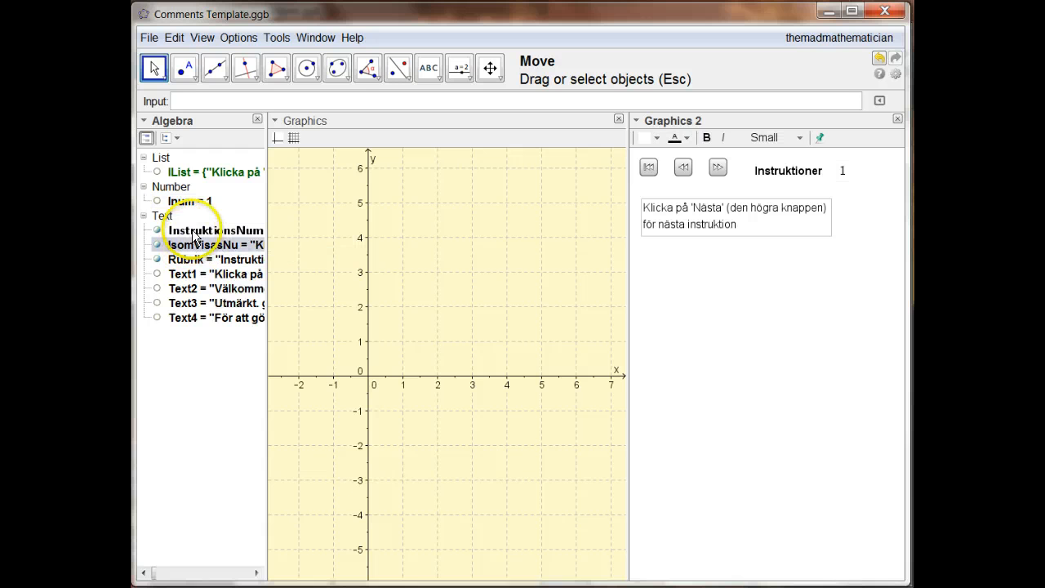
ctrl+click(196, 230)
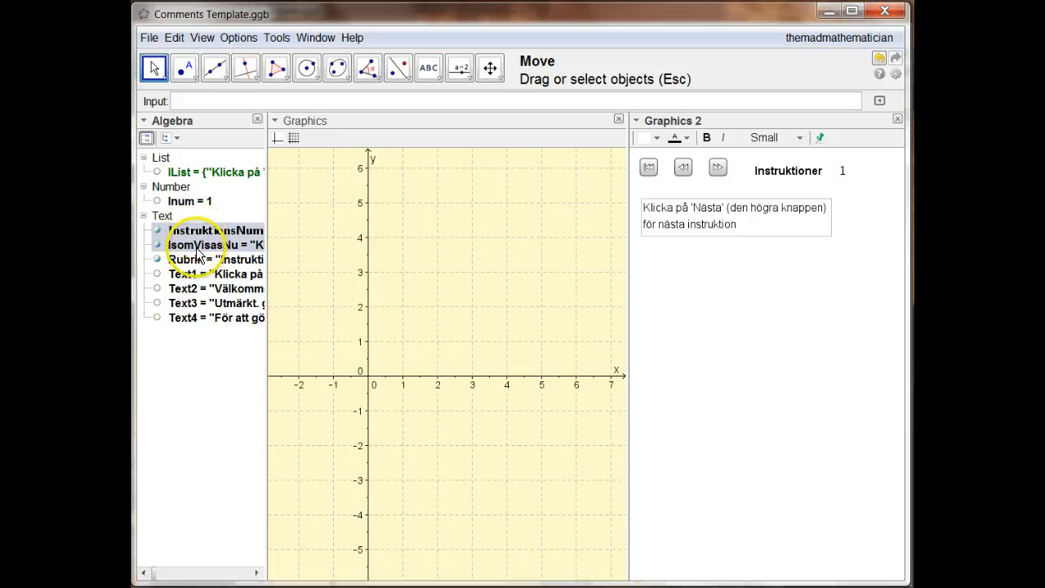
ctrl+click(192, 230)
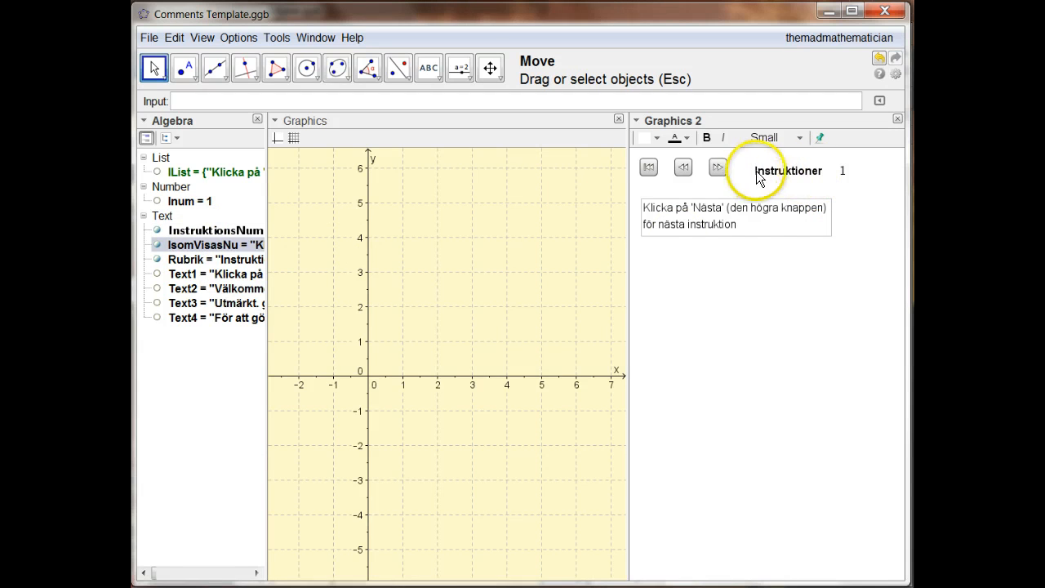
ctrl+click(844, 174)
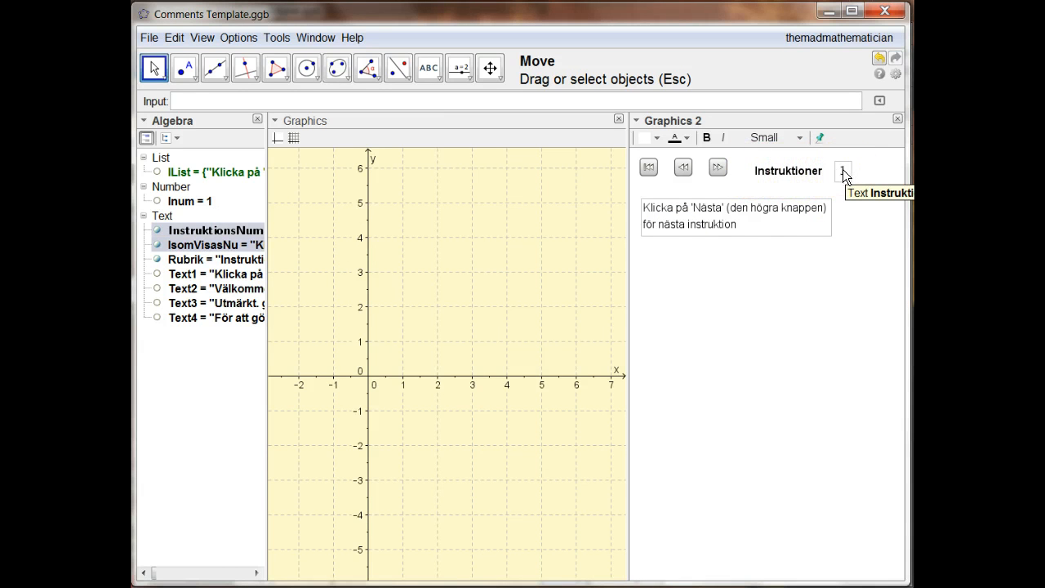
ctrl+click(848, 177)
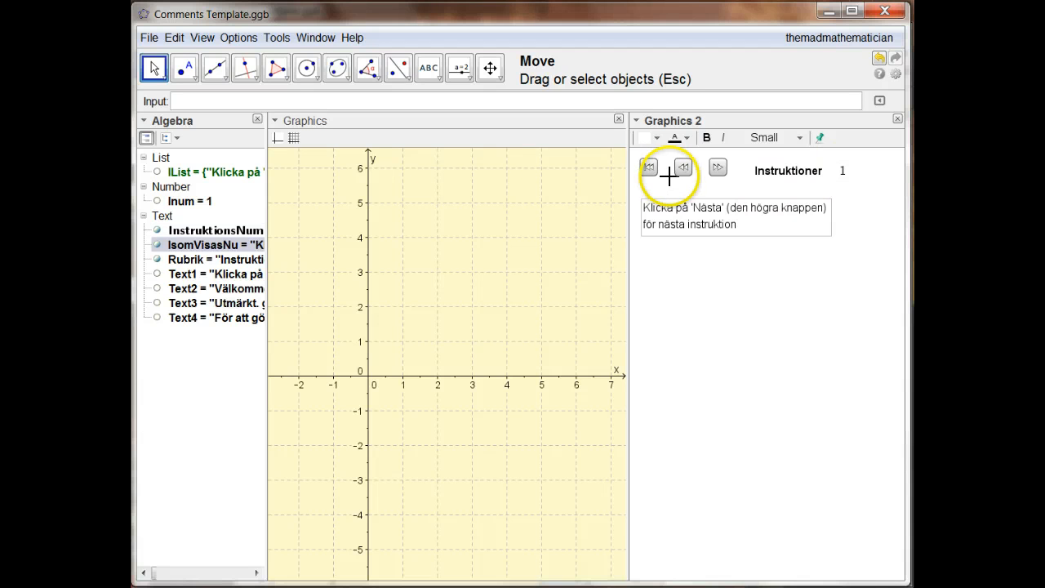
Step: Page forward to instruction 4 and review how to make custom comments
click(716, 168)
click(716, 168)
click(716, 169)
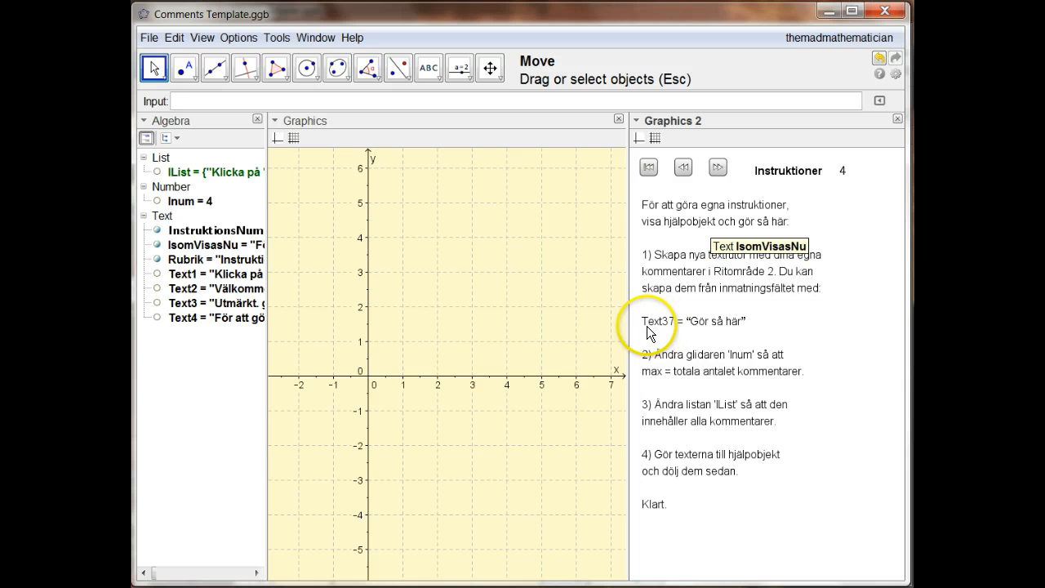
Step: Create Text67 with the content "This is an instruction" and move it slightly lower in Graphics 2
click(563, 97)
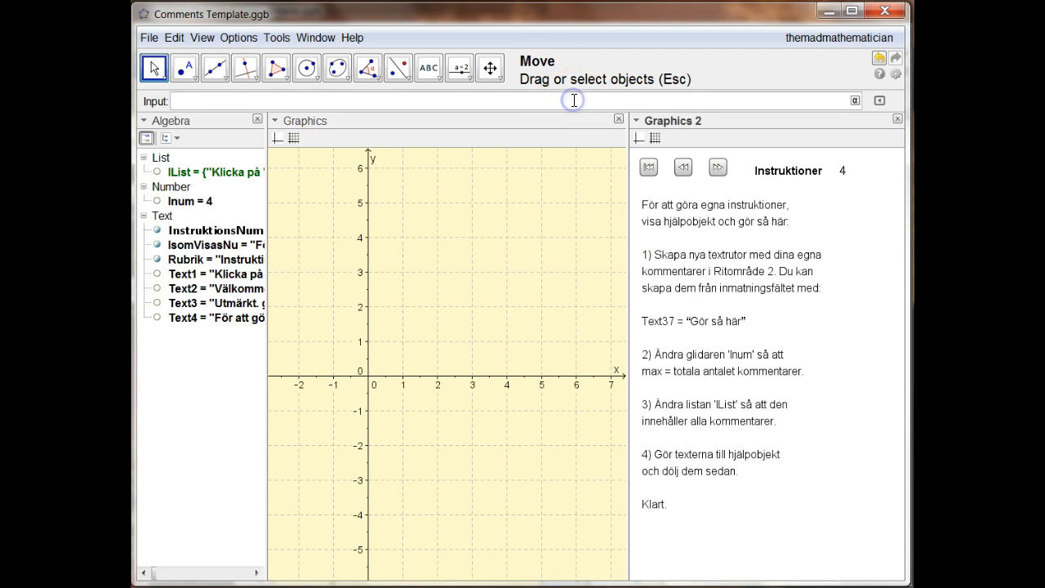
text(Text67 = "This is an)
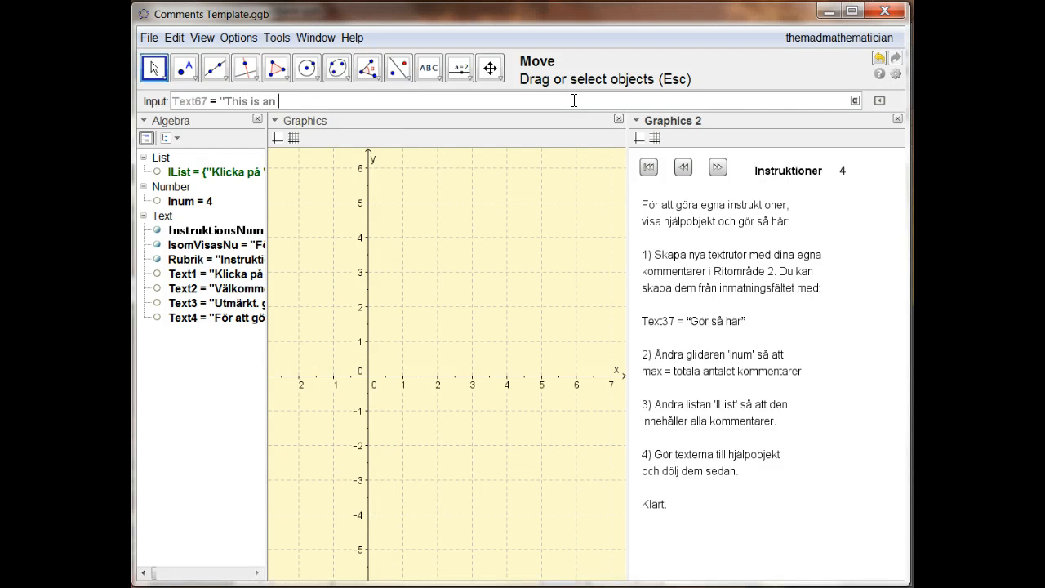
text(instr)
text(uction")
key(Return)
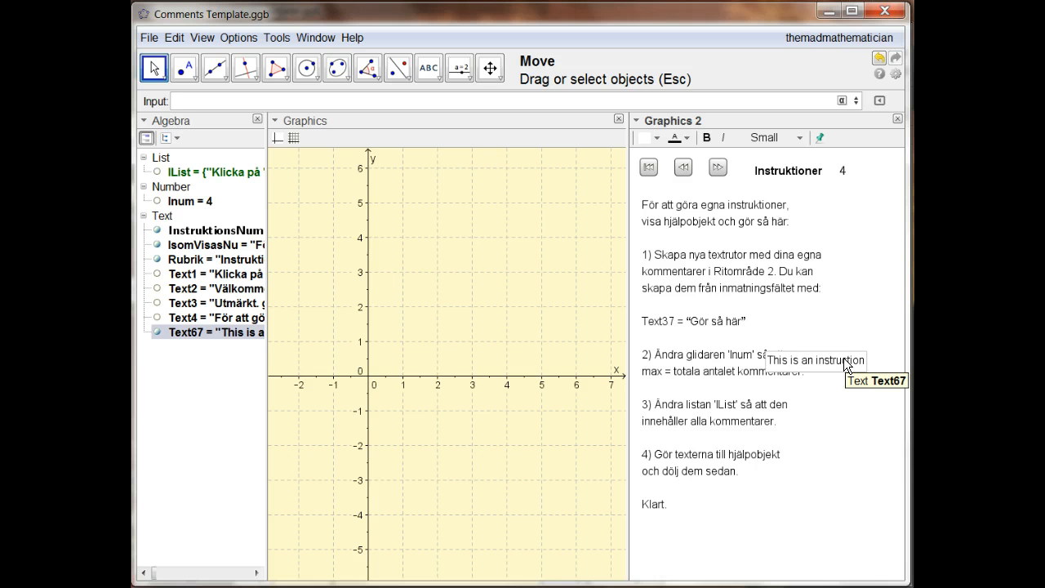
drag(846, 366, 845, 408)
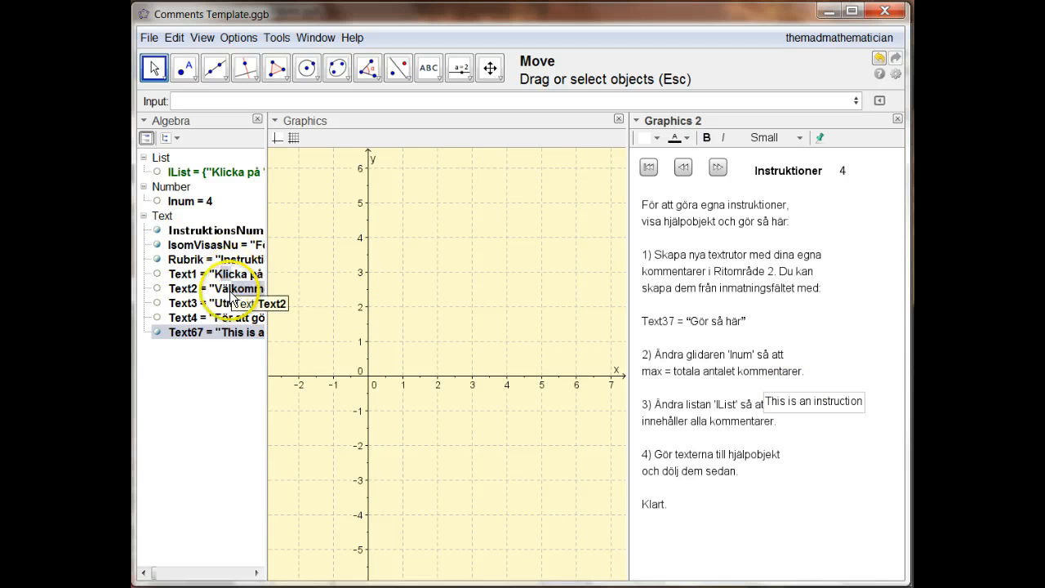
Step: Hide Text67 in Graphics 2
click(187, 341)
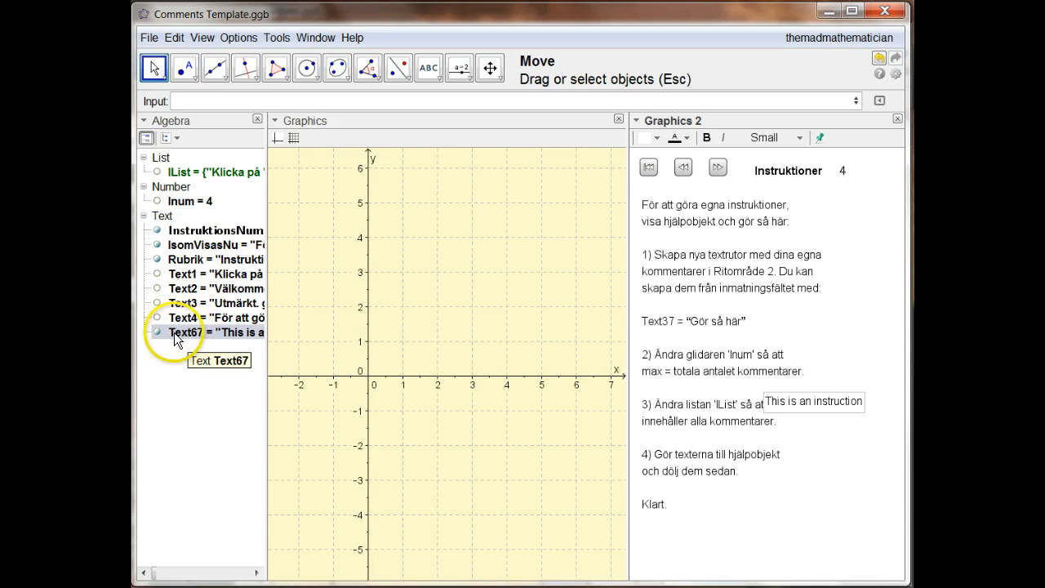
click(156, 333)
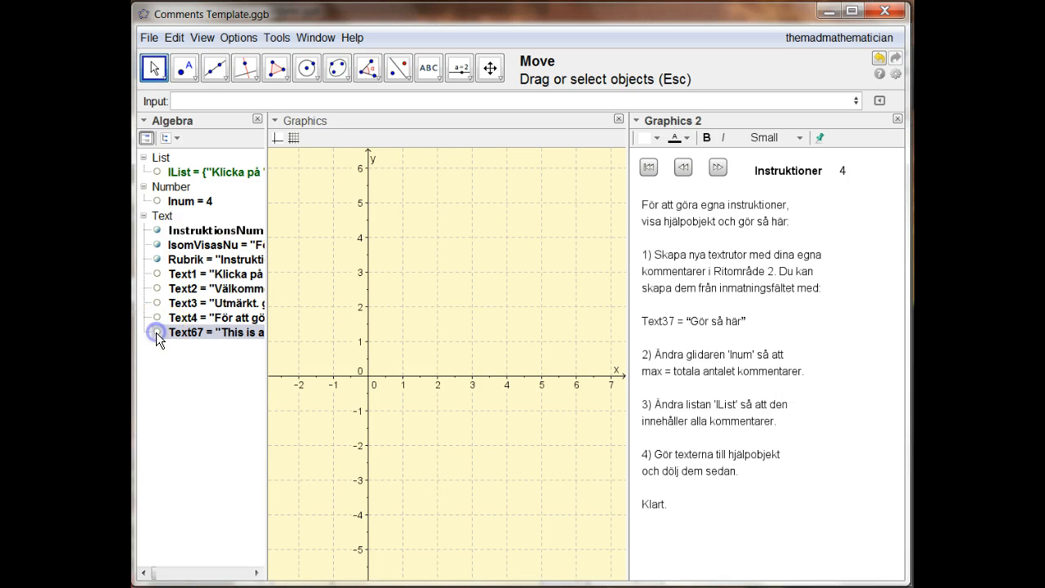
Step: Change Text67's content to "This is an instruction:", a blank line, then "It is very nice to be able to" and "do this." on separate lines
right_click(220, 338)
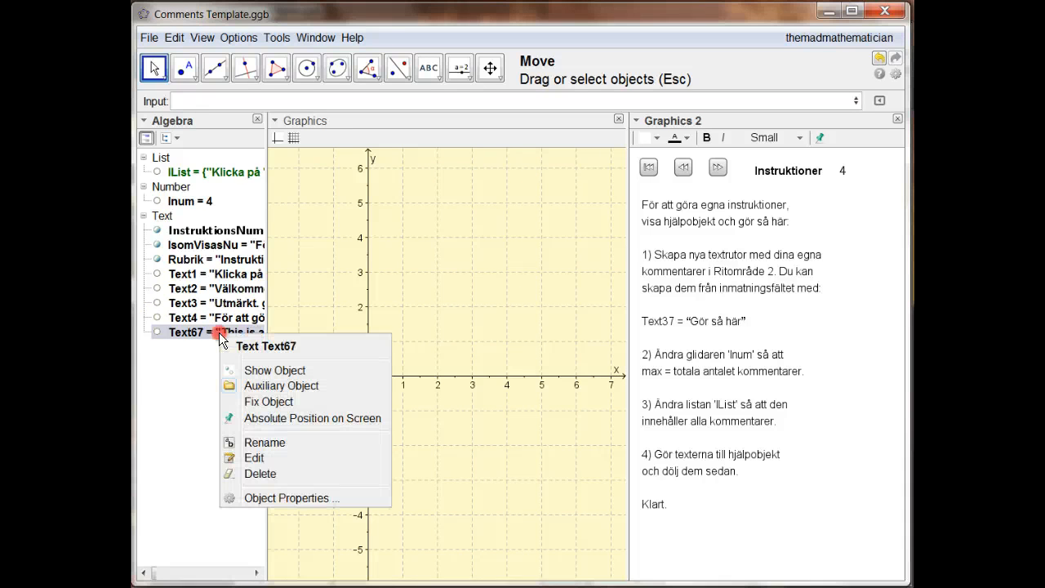
click(268, 497)
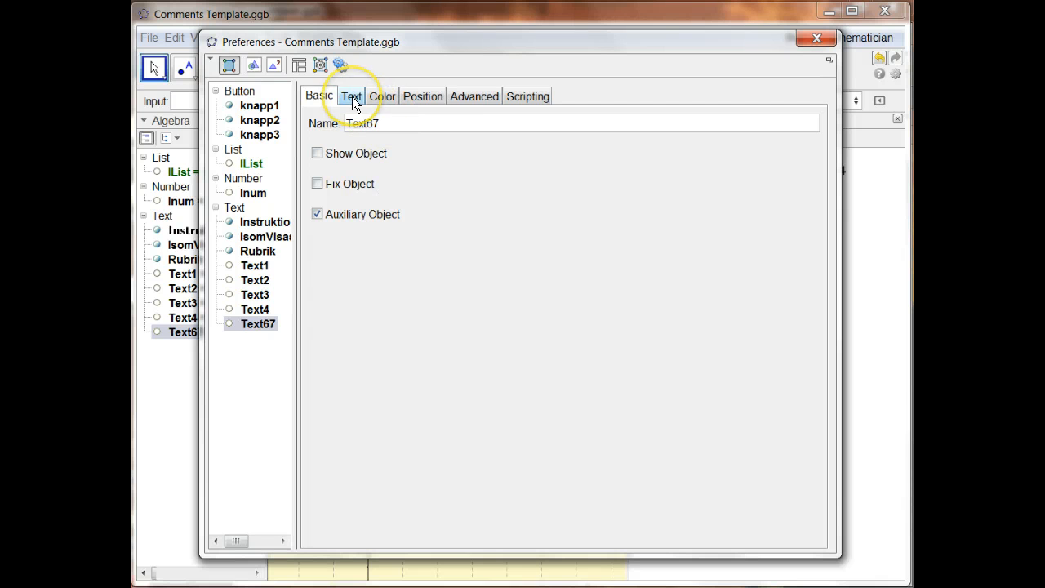
click(352, 96)
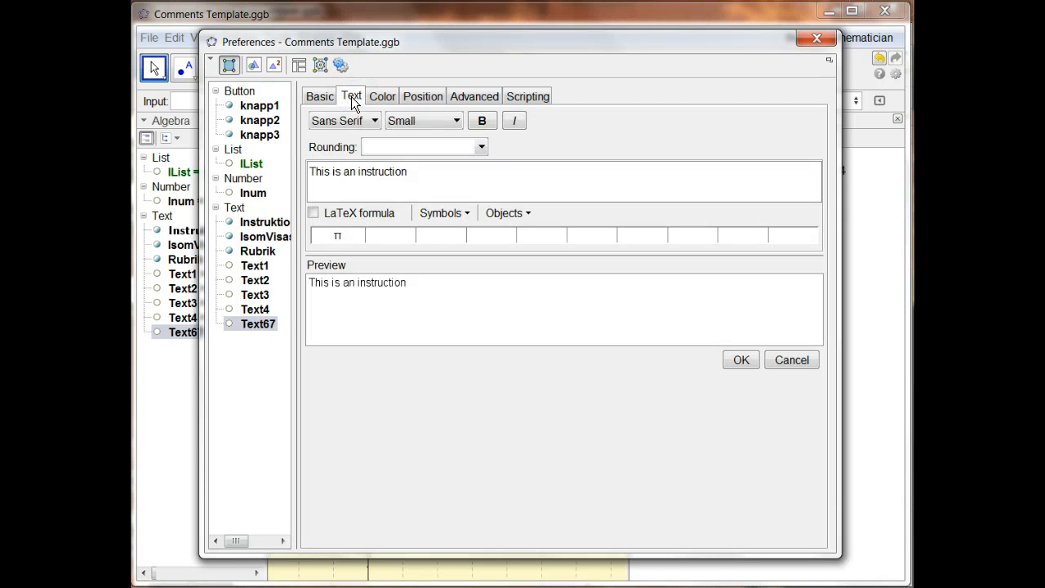
click(429, 170)
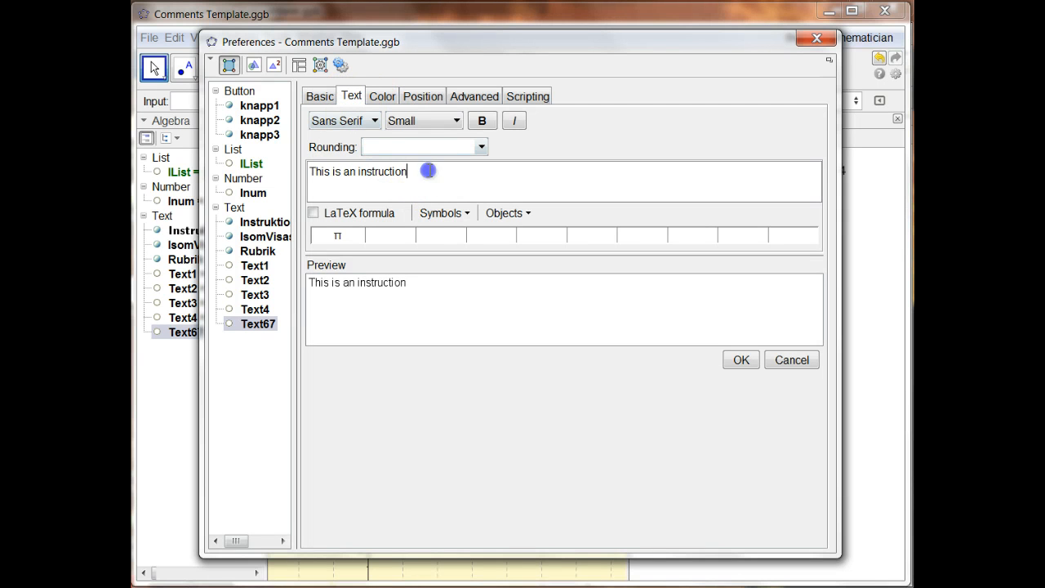
click(382, 176)
text(:)
key(Return)
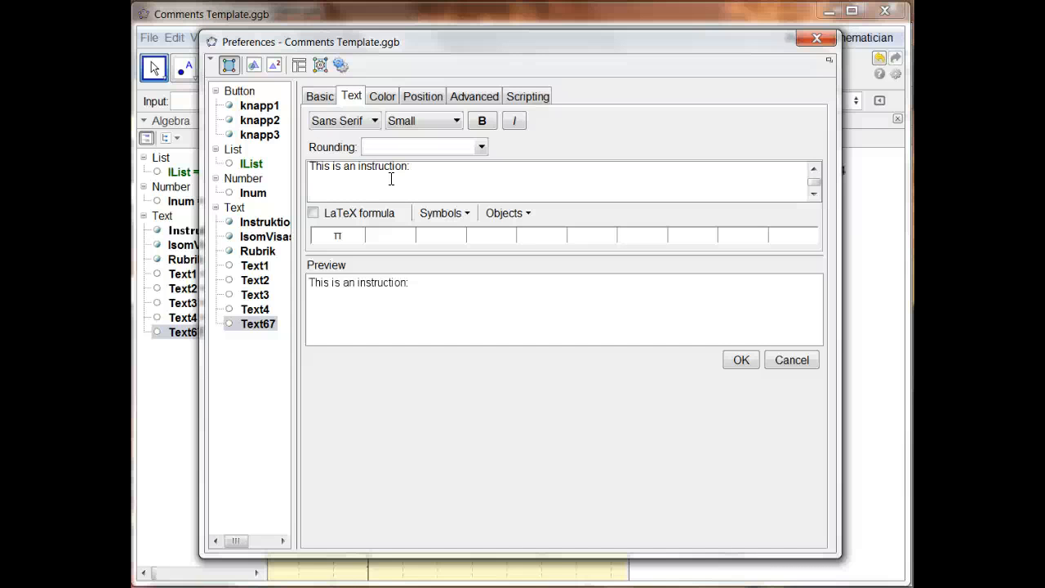
text(I)
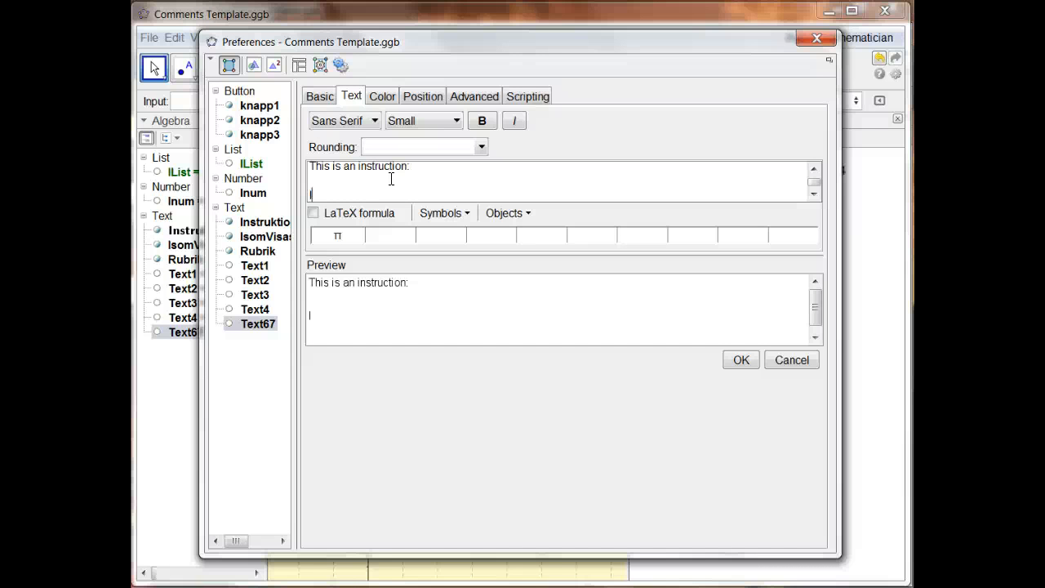
text(t is very nice to )
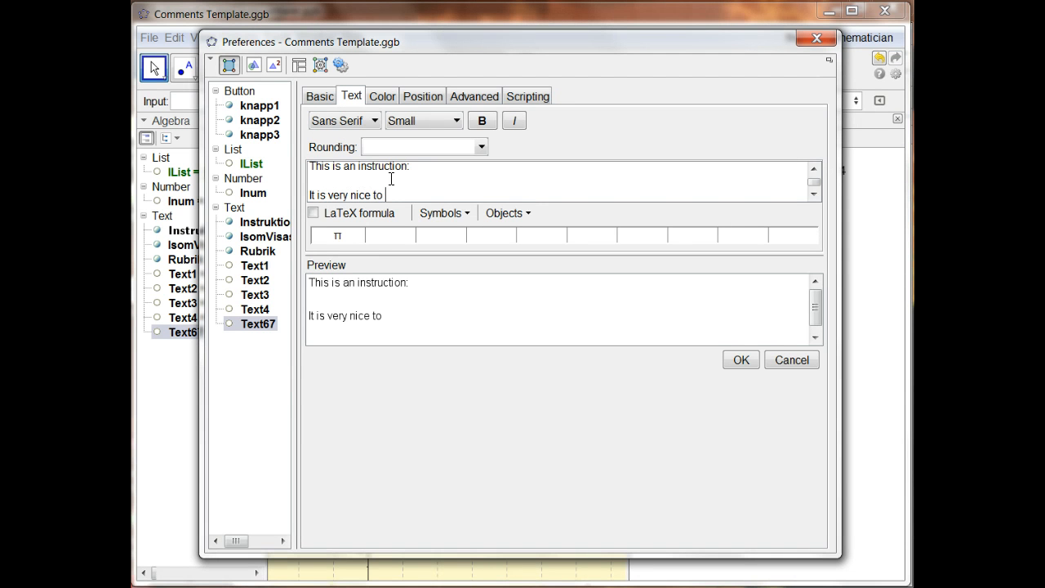
text(be able to)
key(Return)
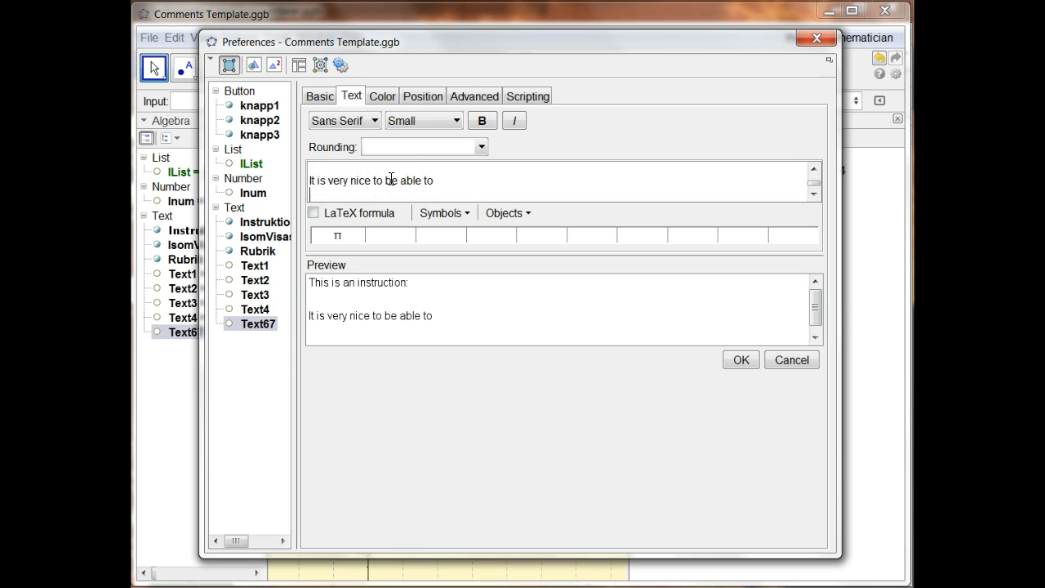
text(do this.)
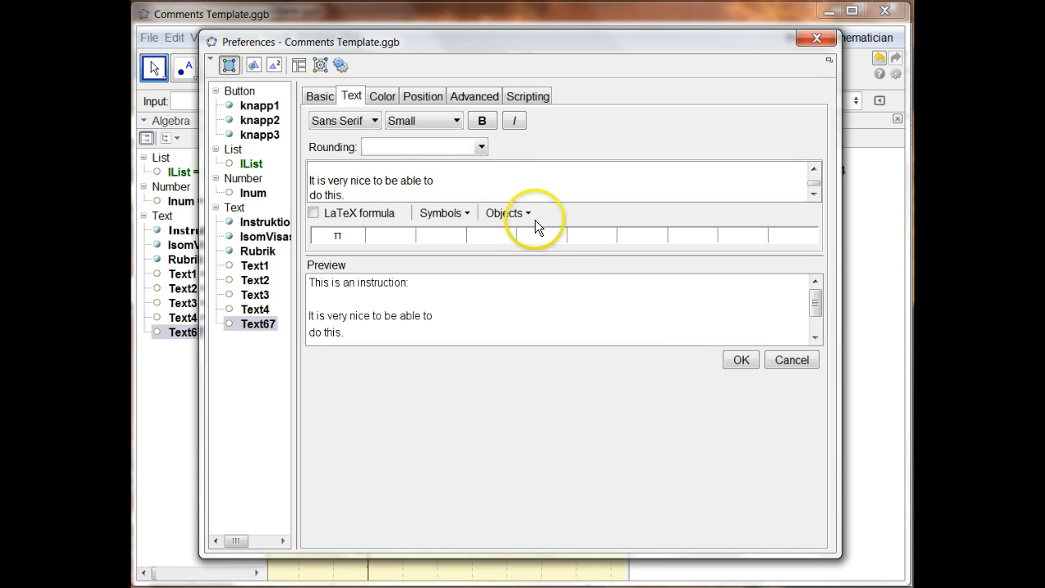
click(739, 360)
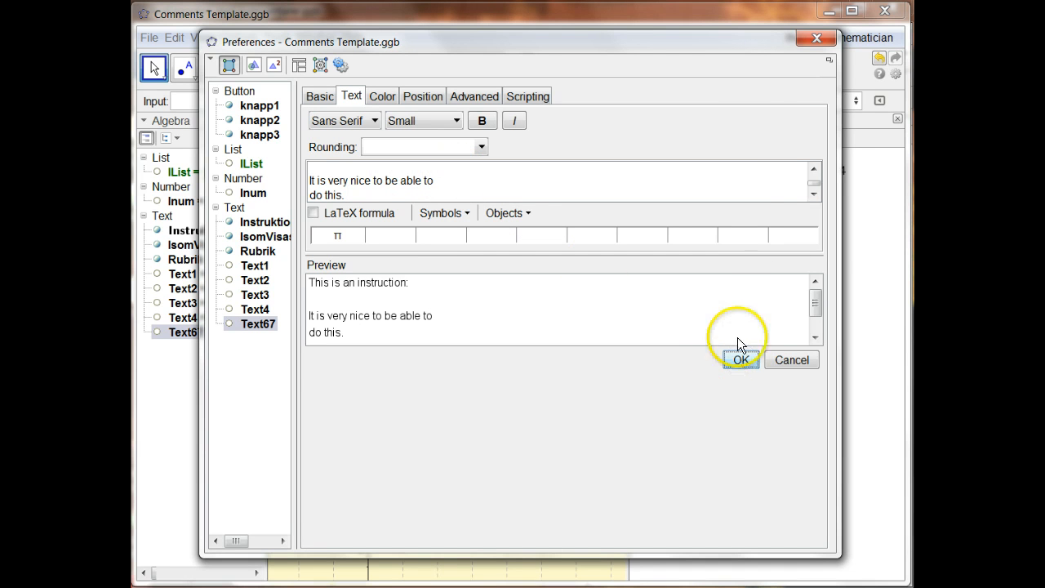
click(814, 39)
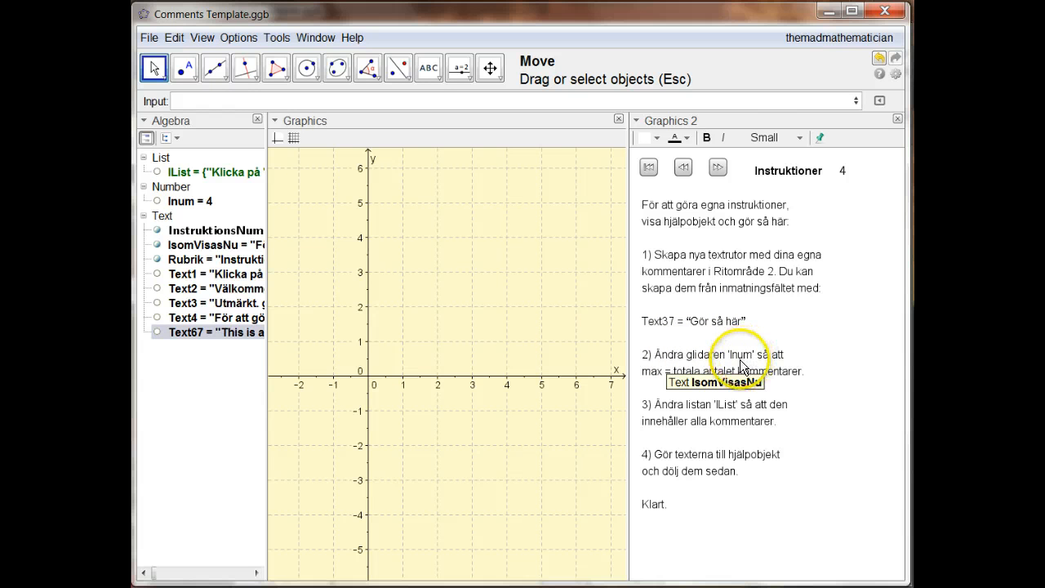
Step: Set the maximum of the Inum slider to 5 in its object properties
click(645, 372)
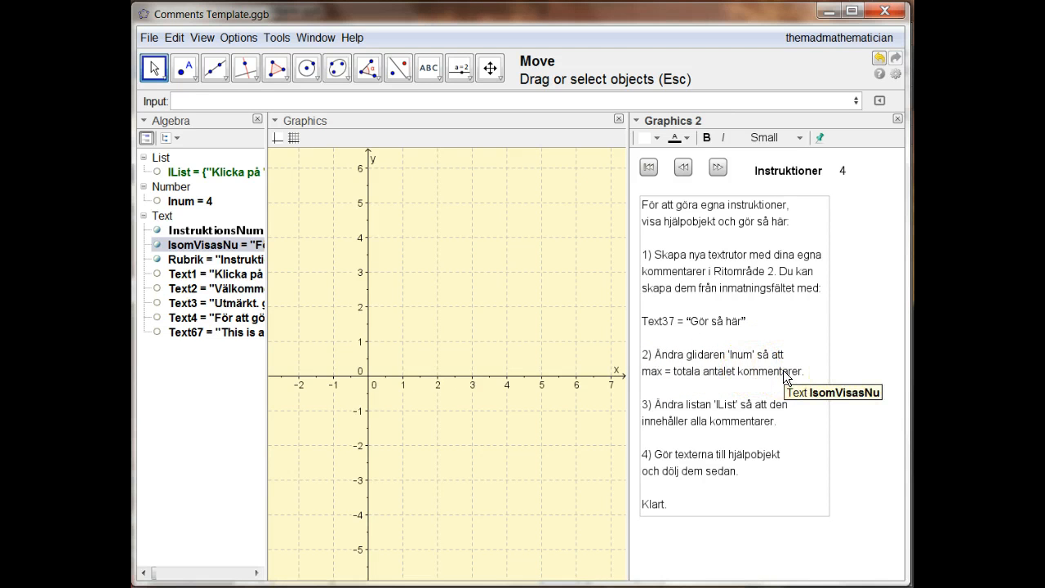
right_click(182, 201)
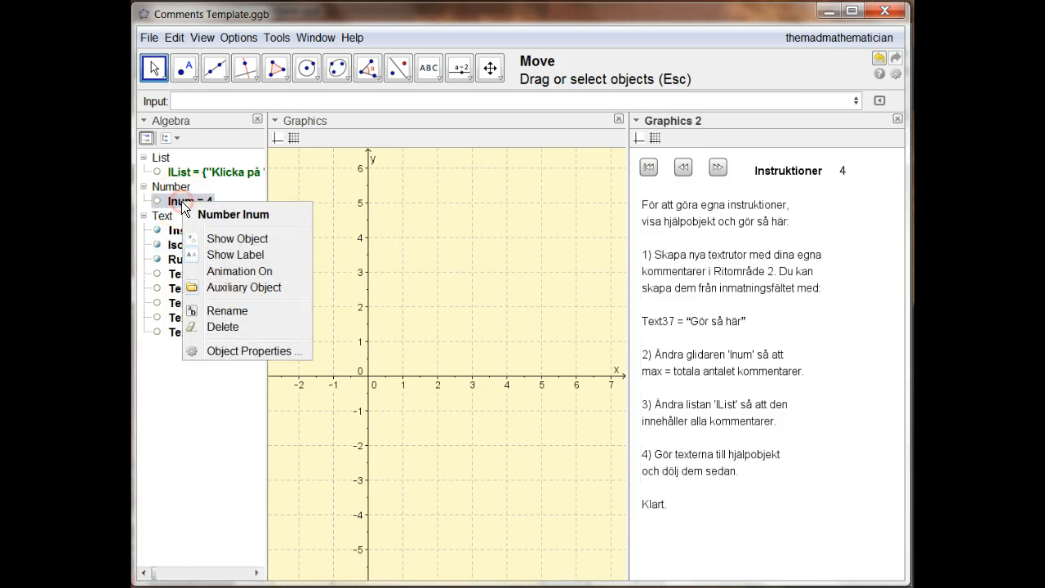
click(235, 351)
click(355, 97)
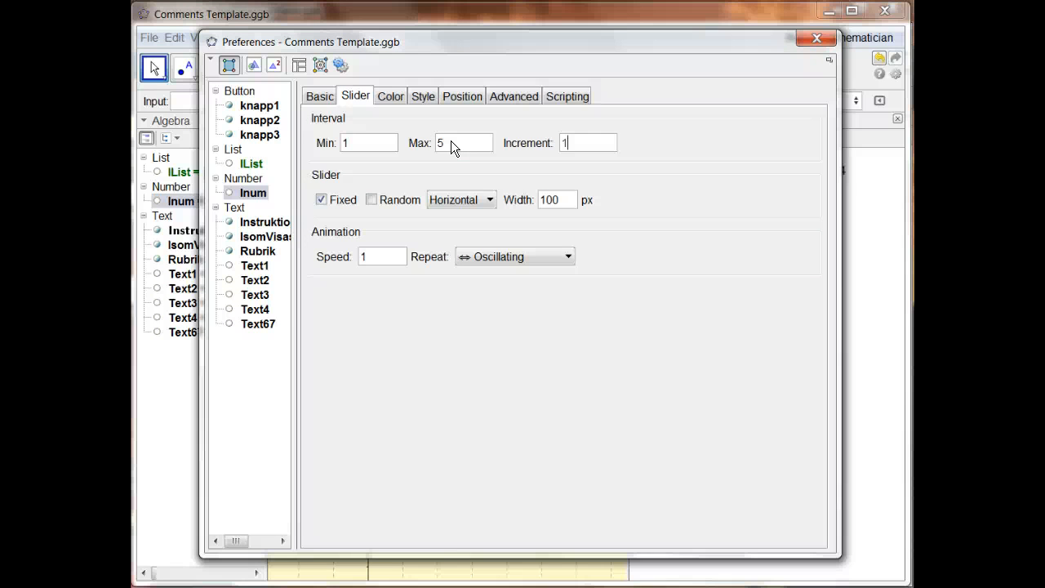
click(443, 144)
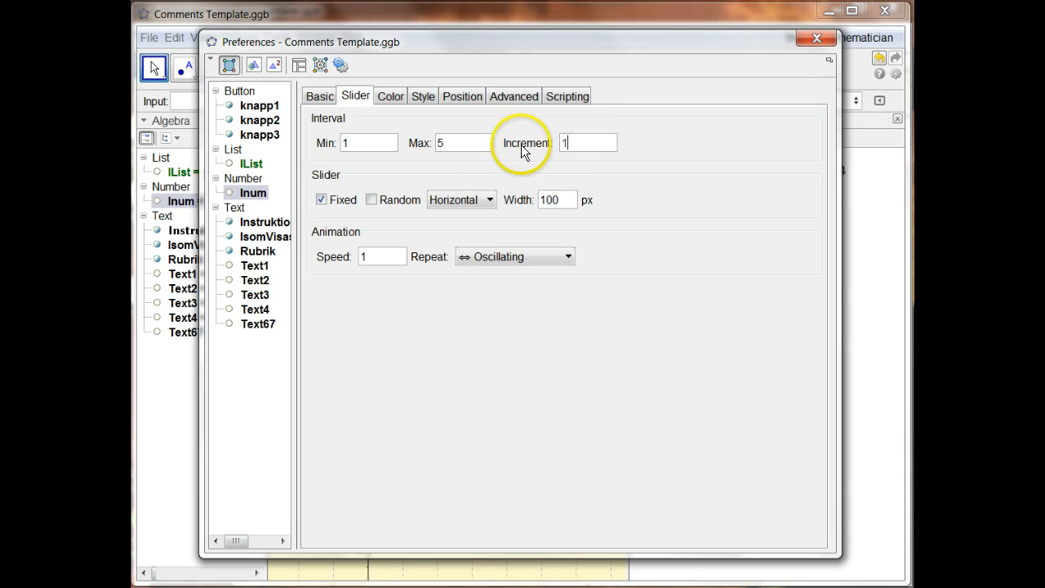
key(Tab)
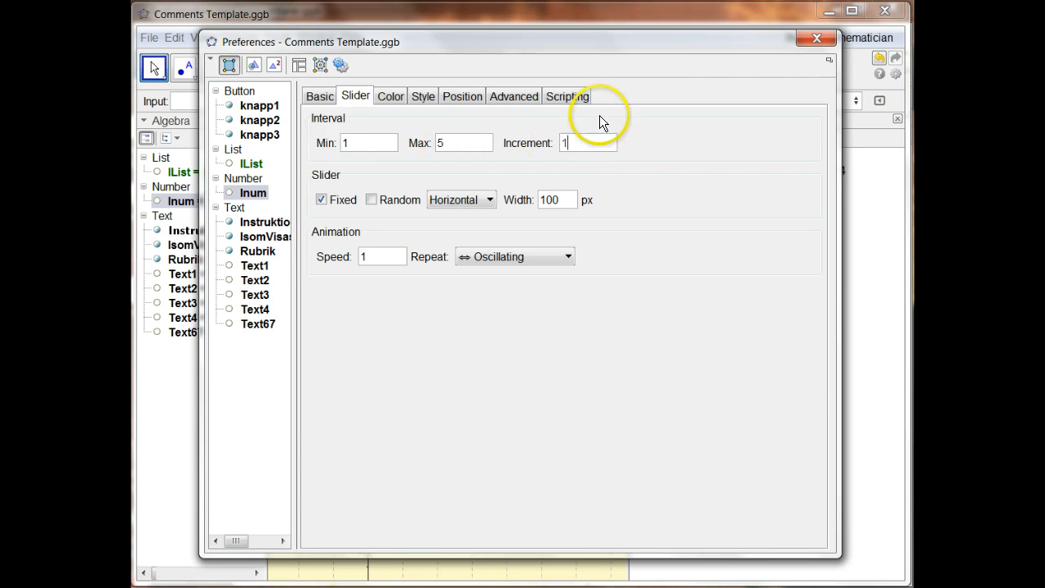
click(815, 38)
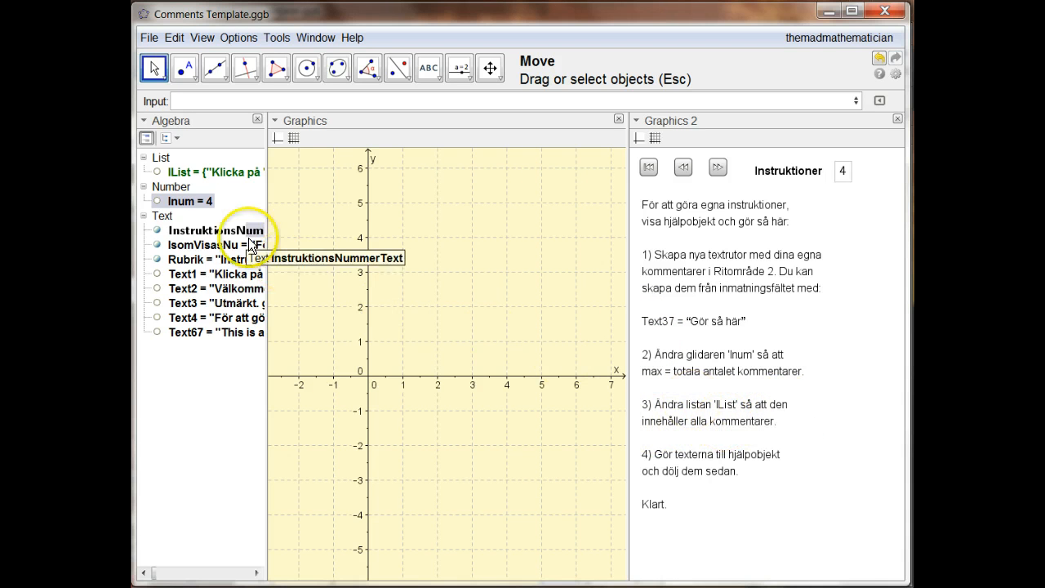
Step: Redefine the list IList as {Text1, Text2, Text3, Text4, Text67}
click(214, 177)
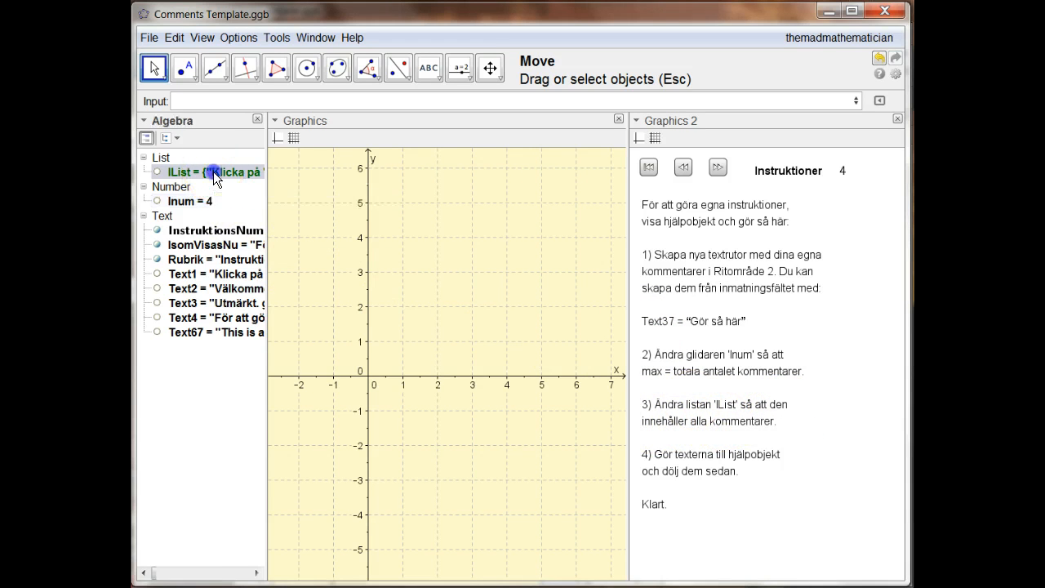
double_click(214, 177)
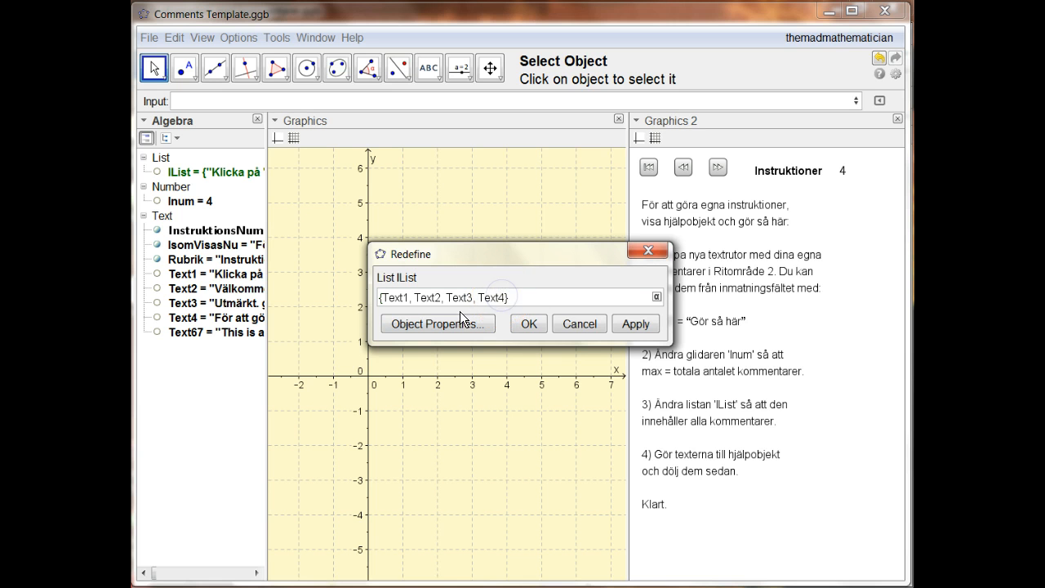
key(Left)
text(, Text67)
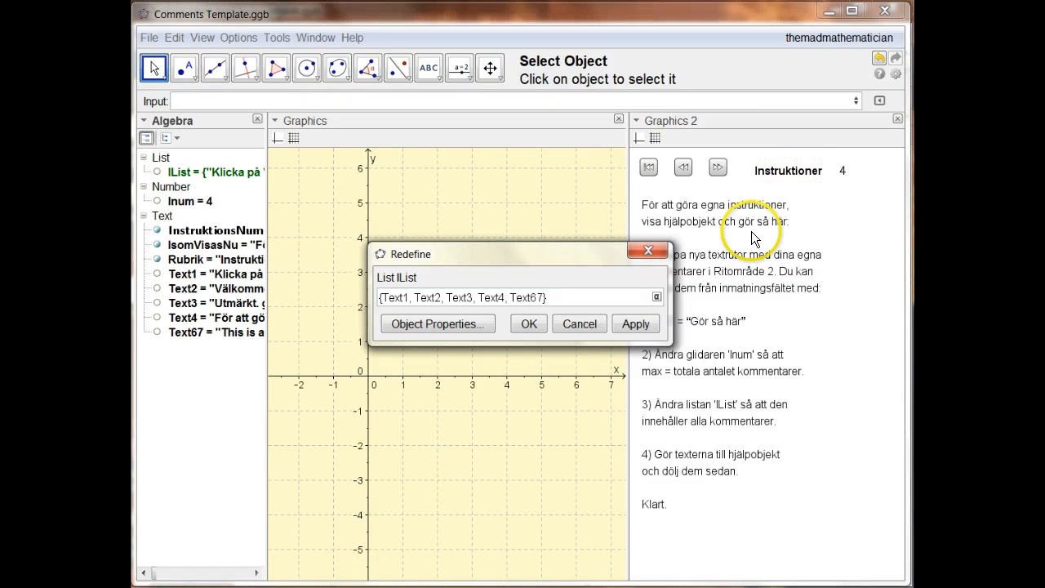
click(528, 324)
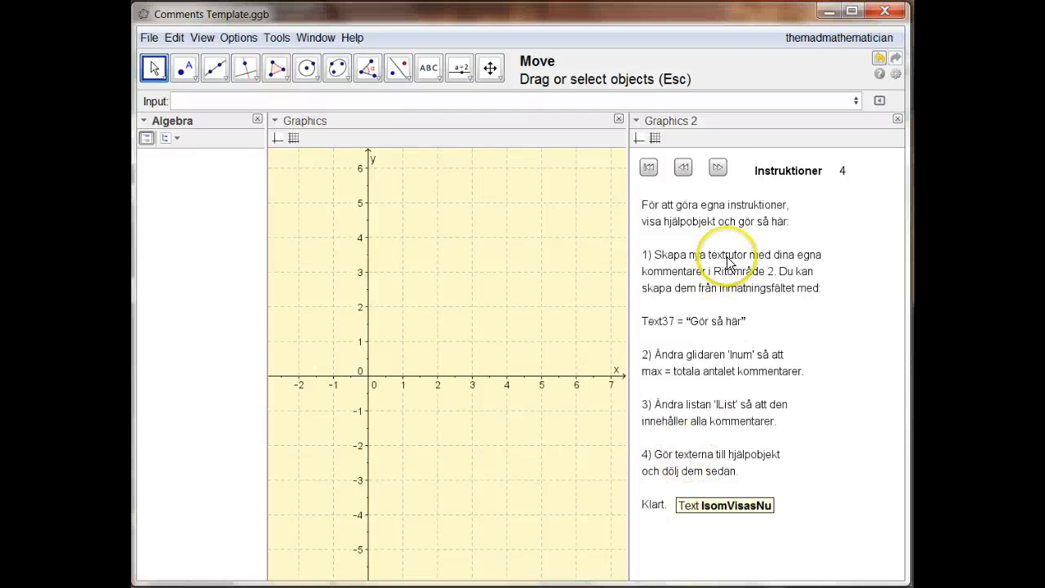
Step: Go to instruction 5, show Text67 in place of IsomVisasNu, and move it up beneath the navigation buttons in Graphics 2
click(719, 168)
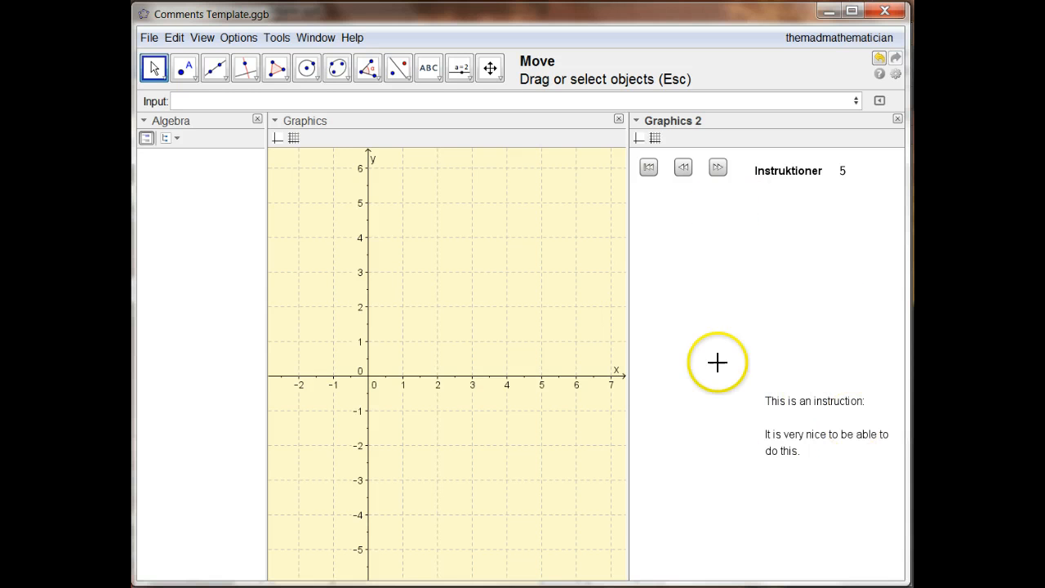
click(794, 404)
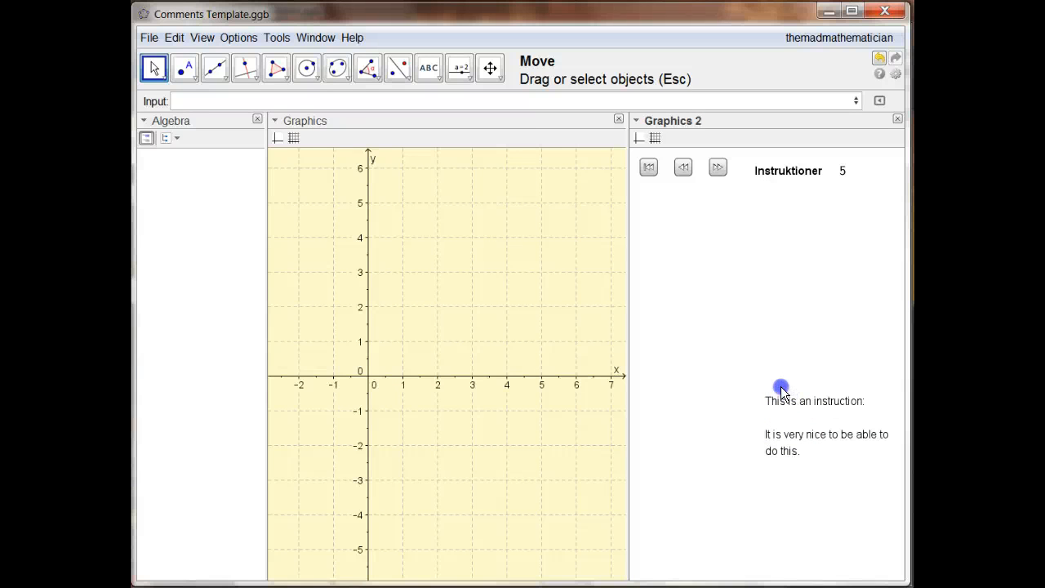
click(147, 139)
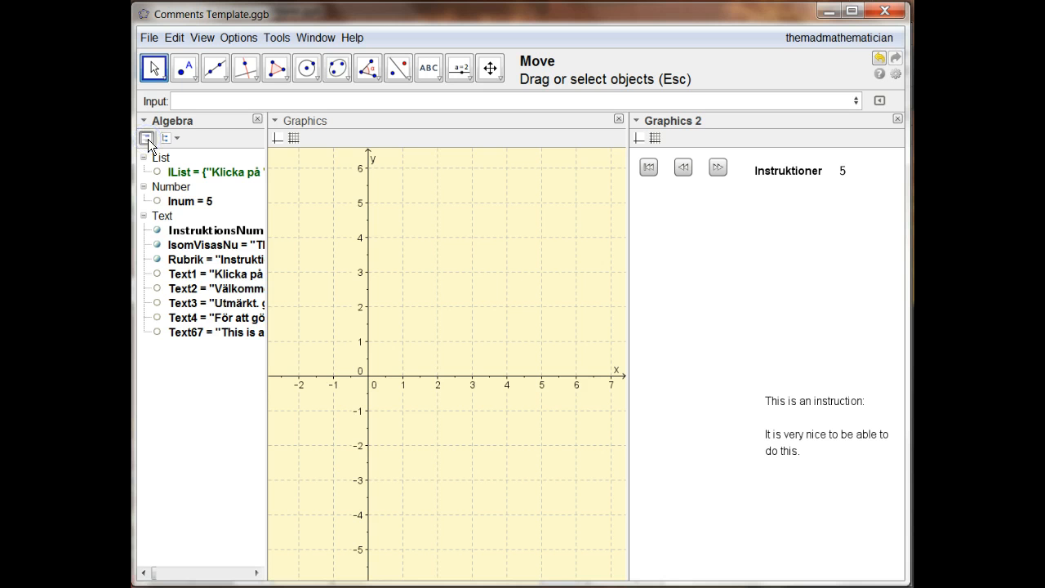
click(155, 244)
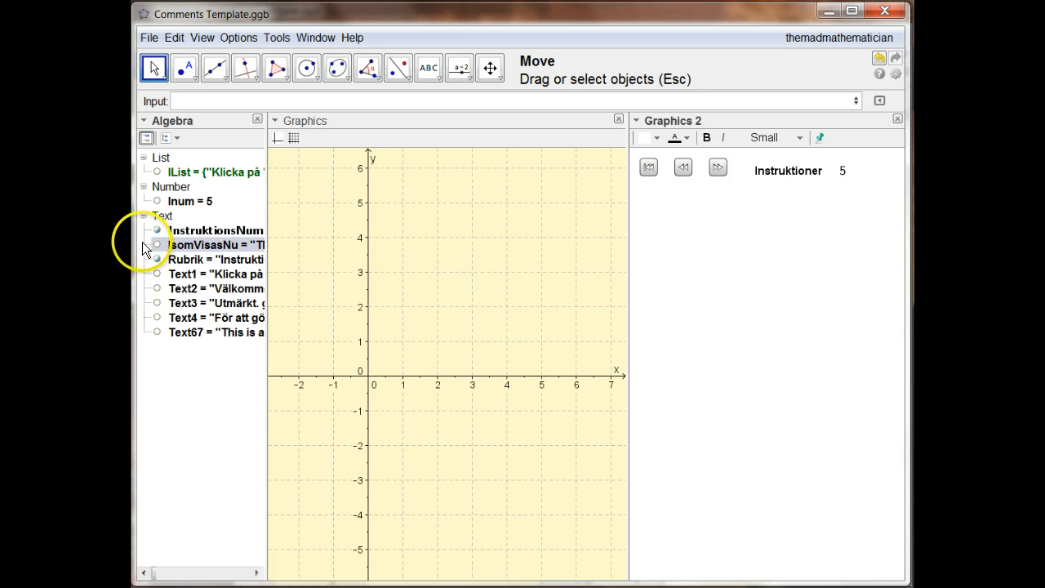
click(158, 331)
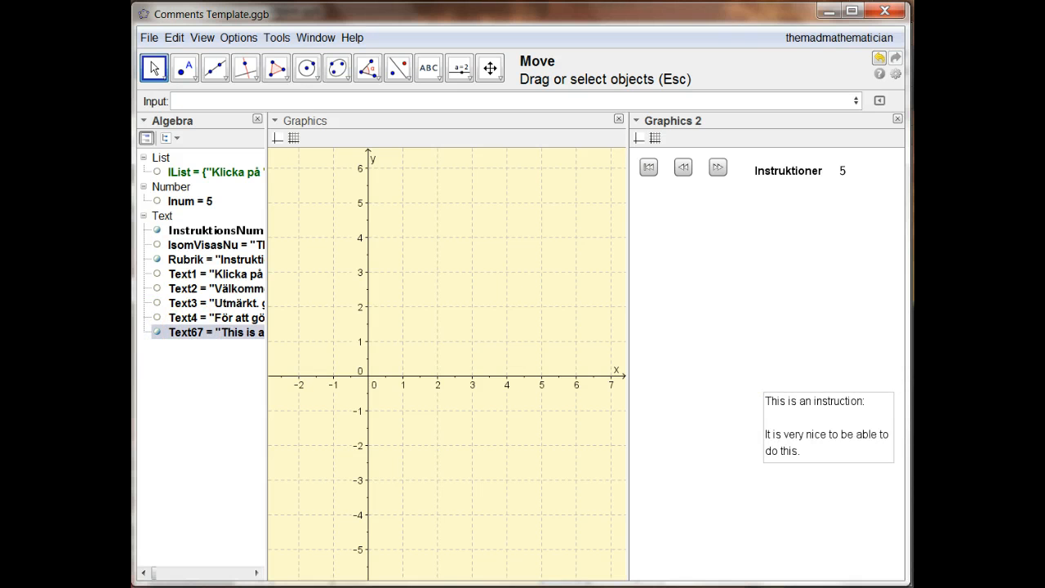
drag(819, 419, 696, 227)
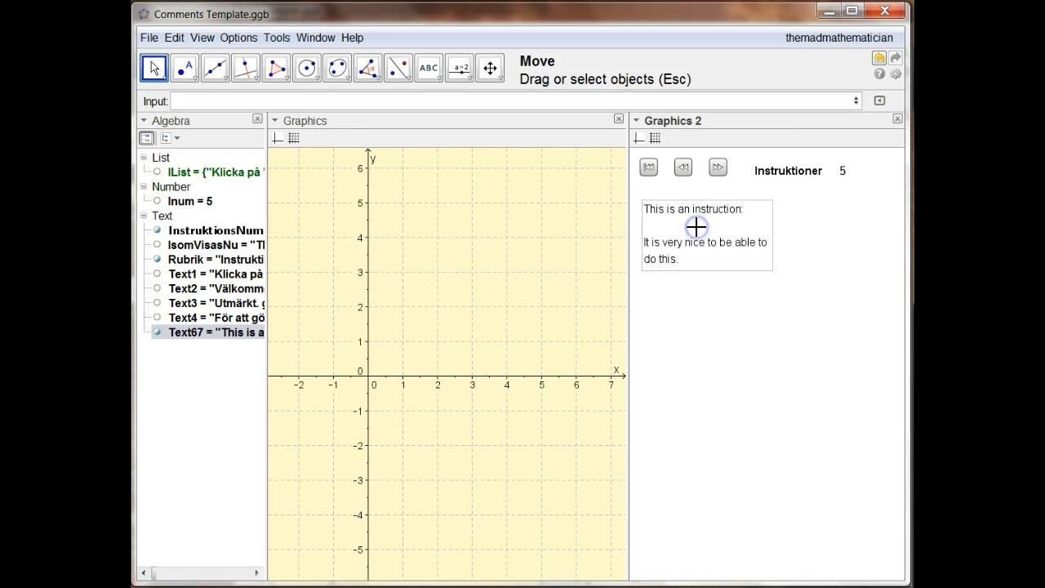
Step: Hide Text67 and show IsomVisasNu again
click(156, 331)
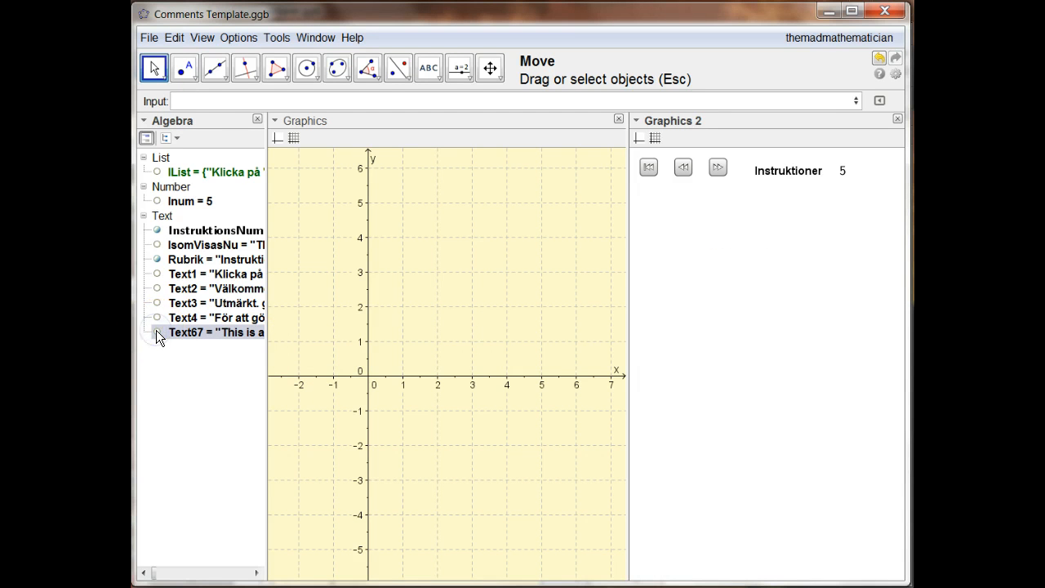
click(157, 246)
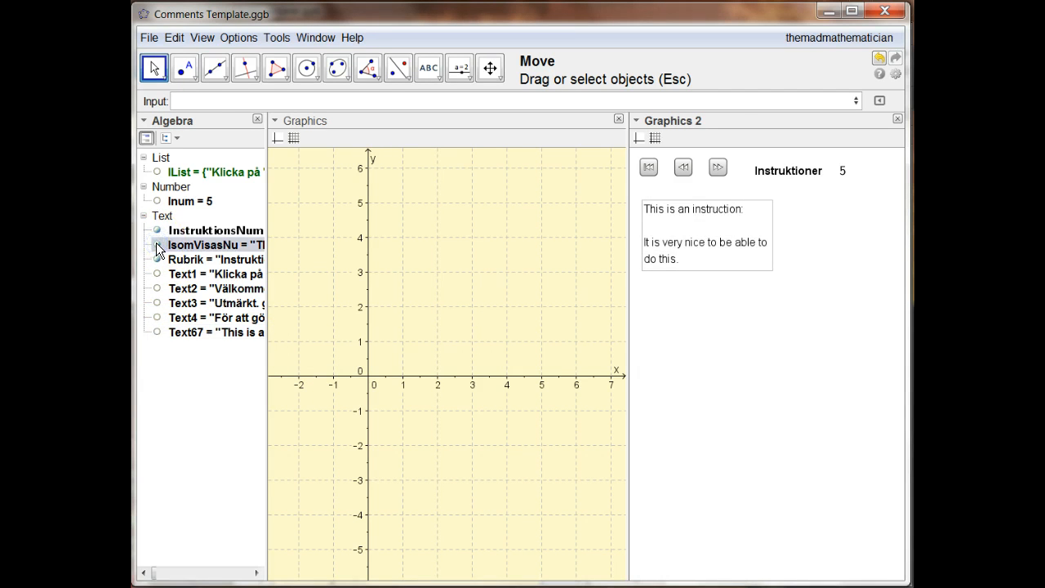
Step: Check the instruction sequence by paging between instructions 4 and 5, back to instruction 1, and forward again
click(685, 168)
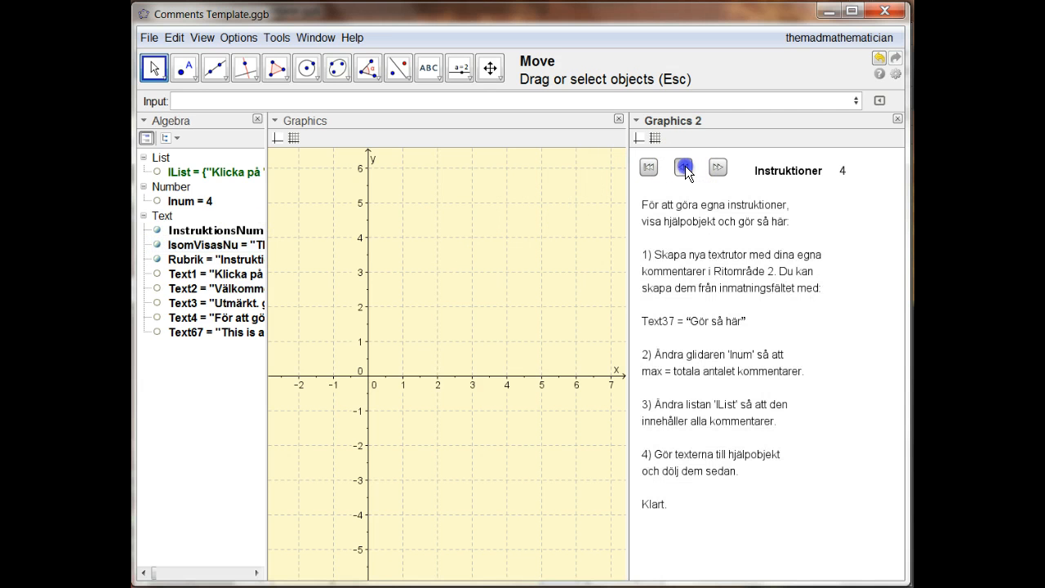
click(721, 169)
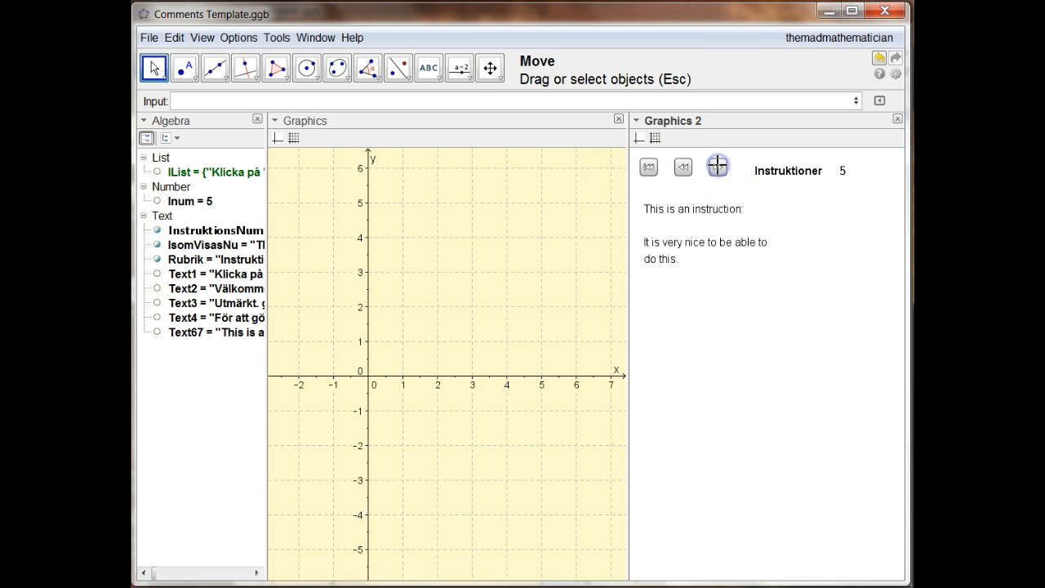
click(681, 168)
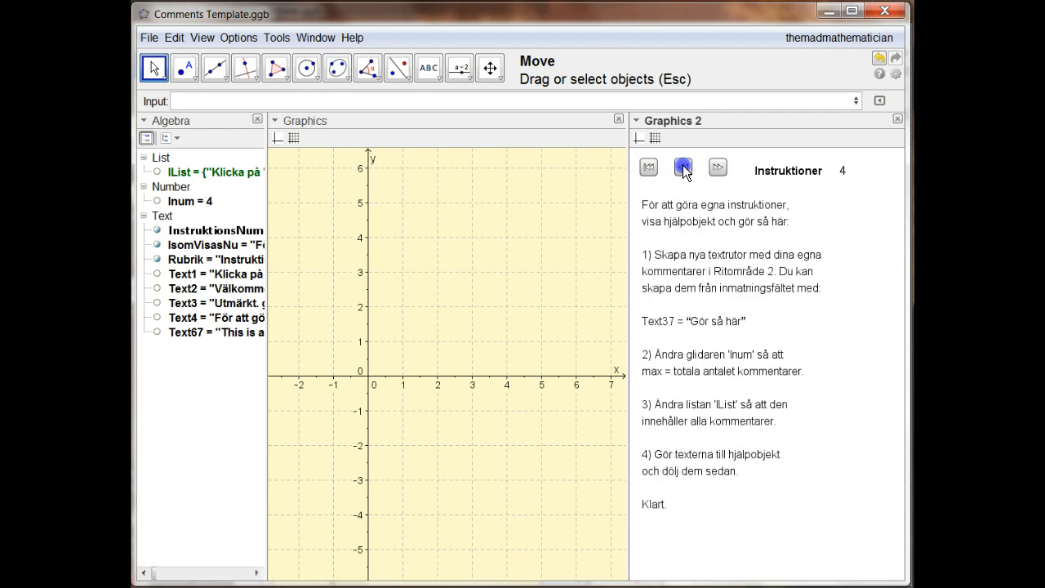
click(681, 167)
click(682, 166)
click(682, 166)
click(716, 167)
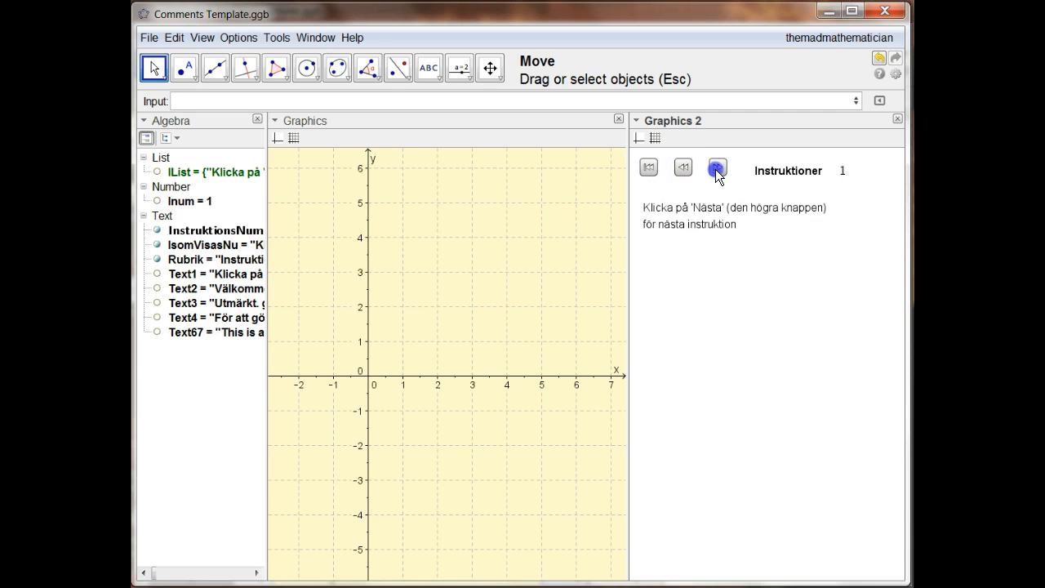
Step: Page forward from instruction 1 to 5, back to instruction 2, and forward again to check the whole comment sequence
click(716, 167)
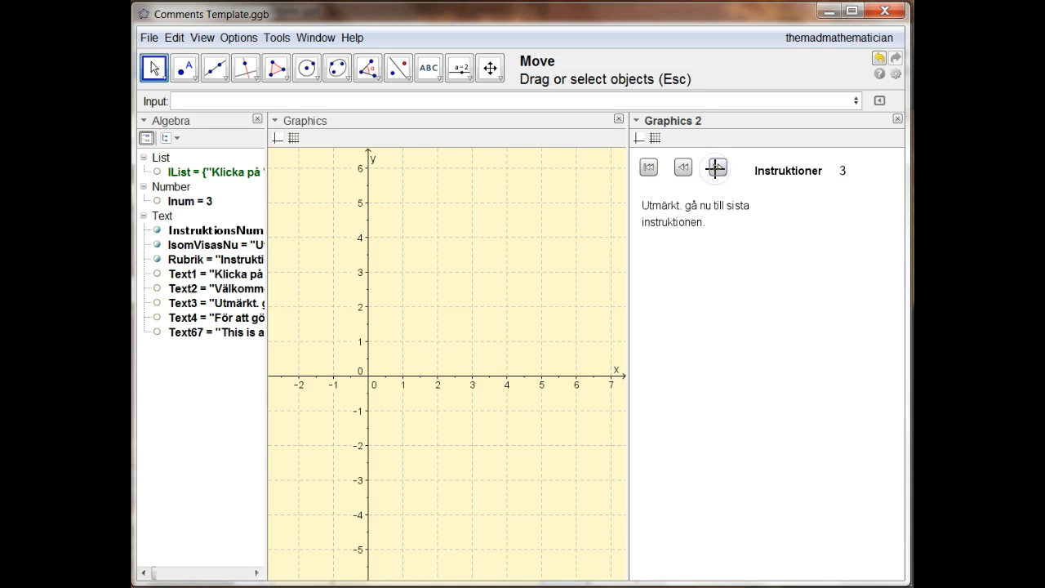
click(716, 167)
click(717, 168)
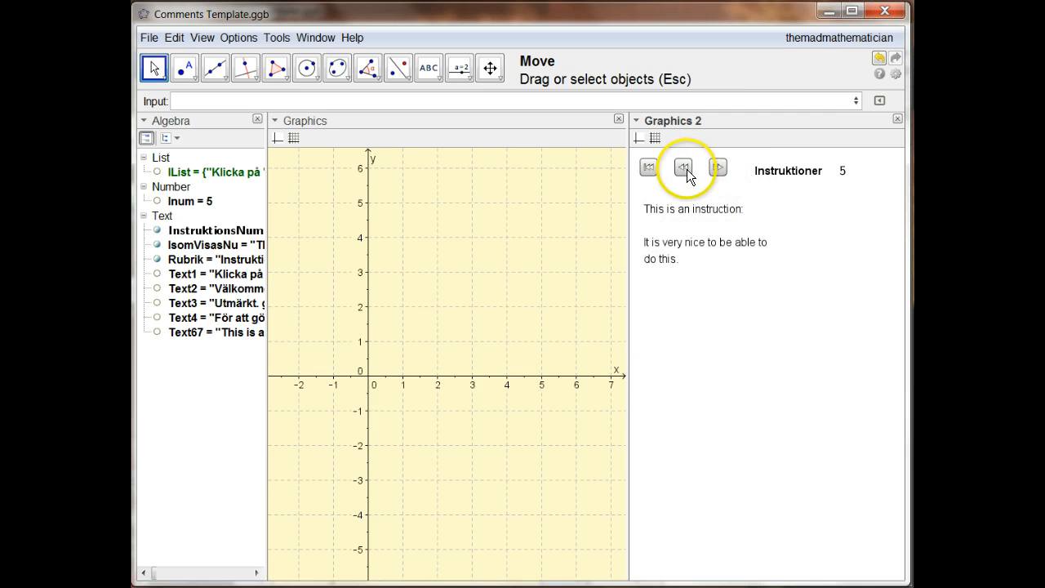
click(717, 169)
click(684, 169)
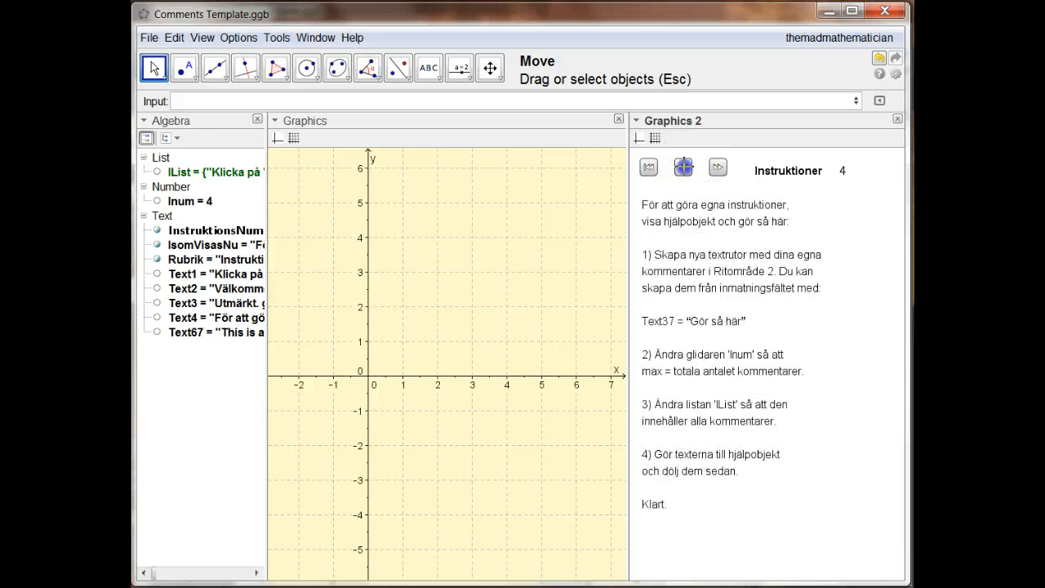
click(684, 169)
click(684, 168)
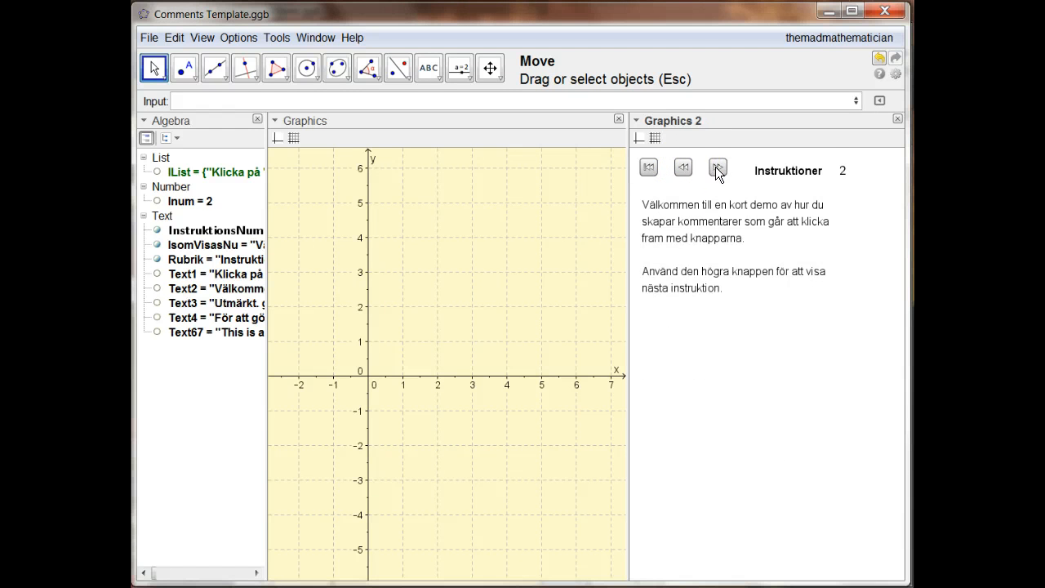
click(717, 168)
click(716, 168)
click(716, 168)
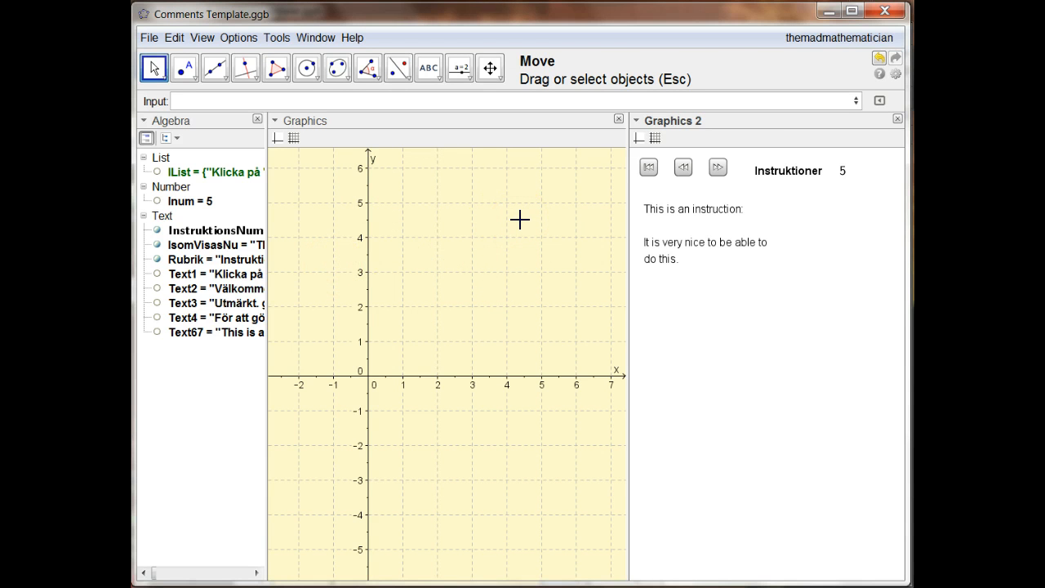
Step: Switch to the file Andragradare med kommentarer.ggb and page through its instructions from 1 to 10
key(alt+Tab)
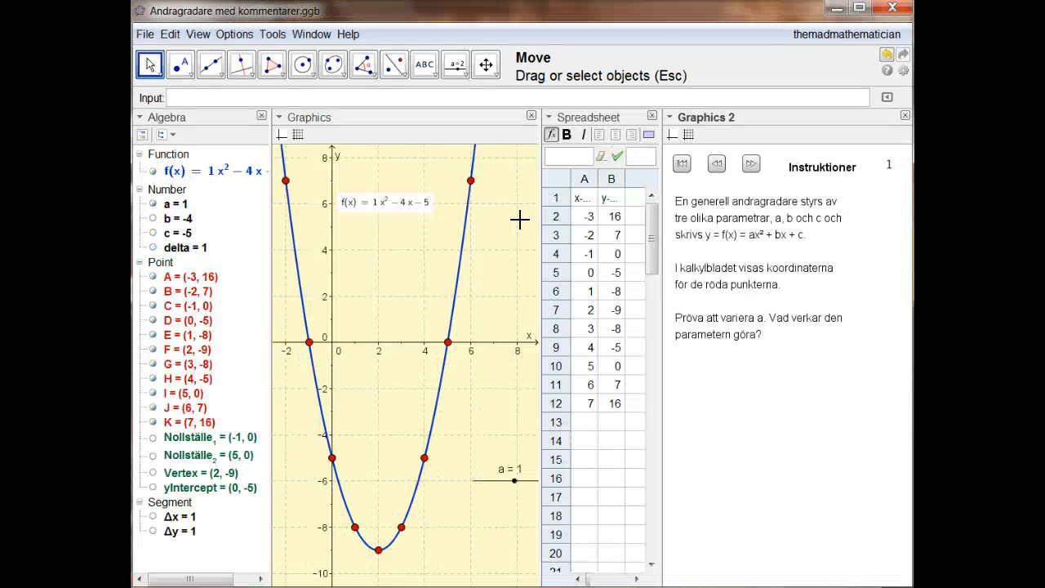
click(750, 164)
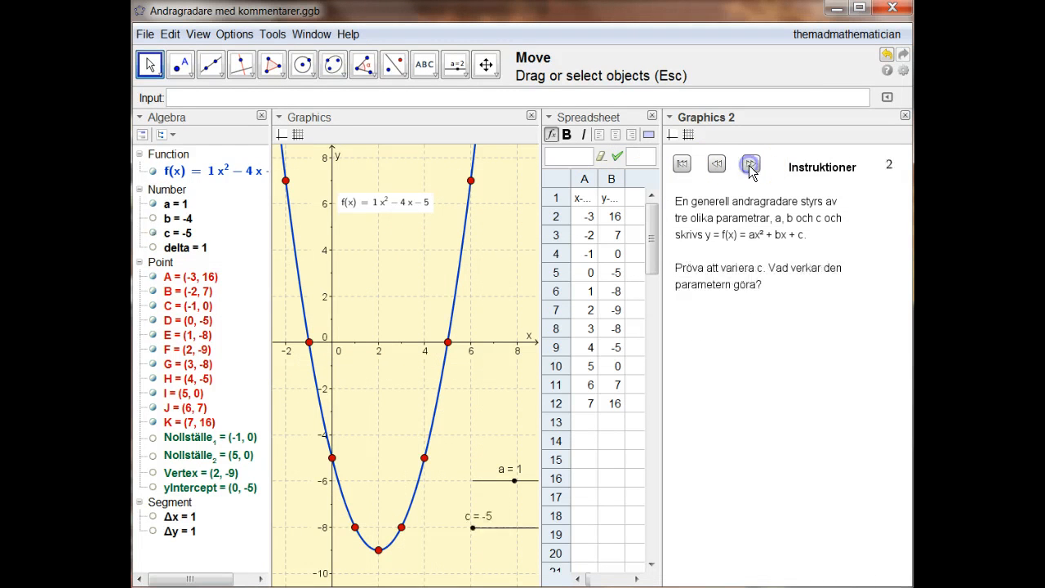
click(750, 166)
click(751, 164)
click(751, 164)
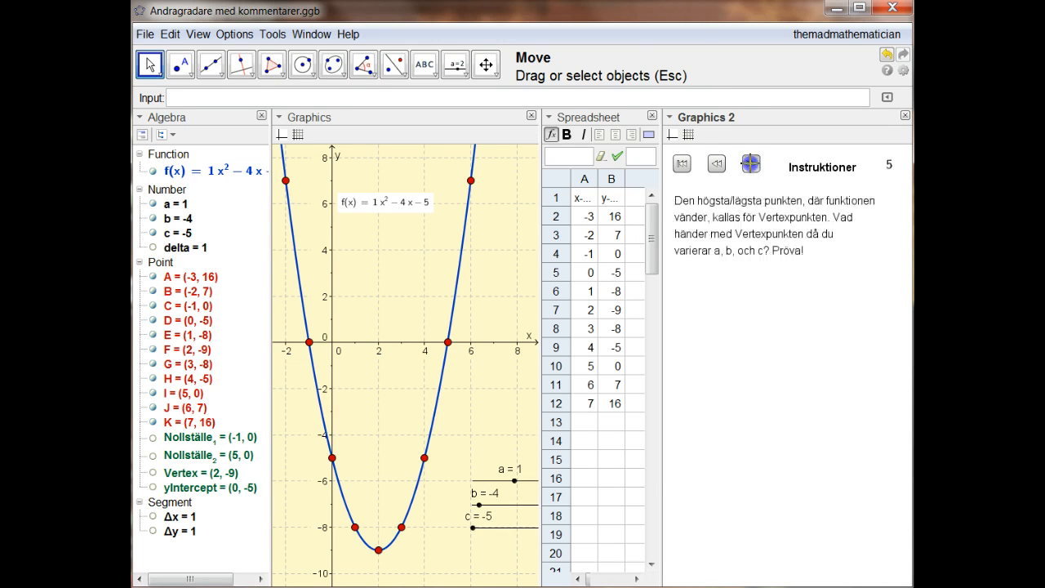
click(750, 164)
click(750, 164)
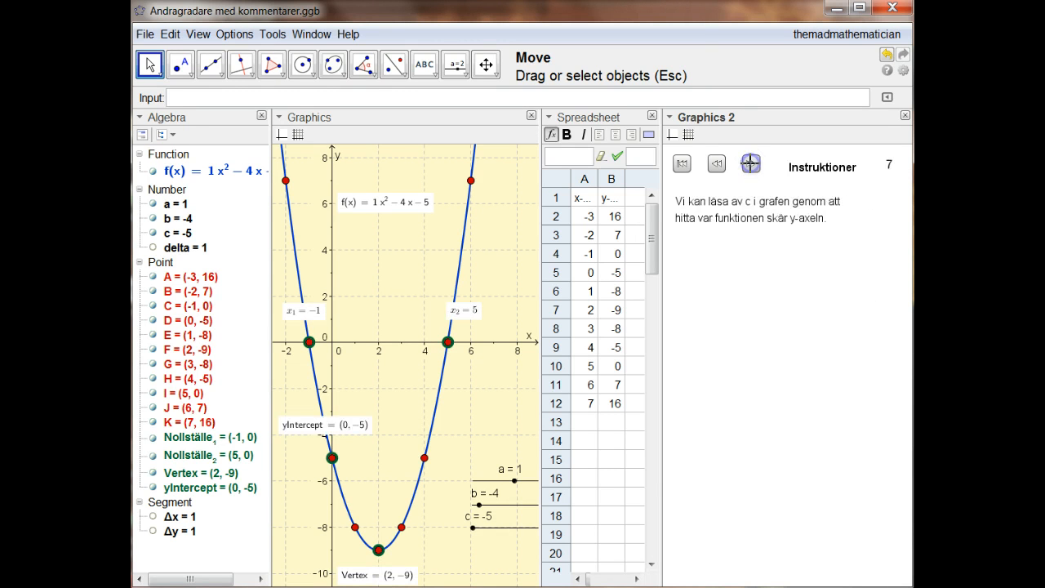
click(751, 164)
click(750, 164)
click(750, 164)
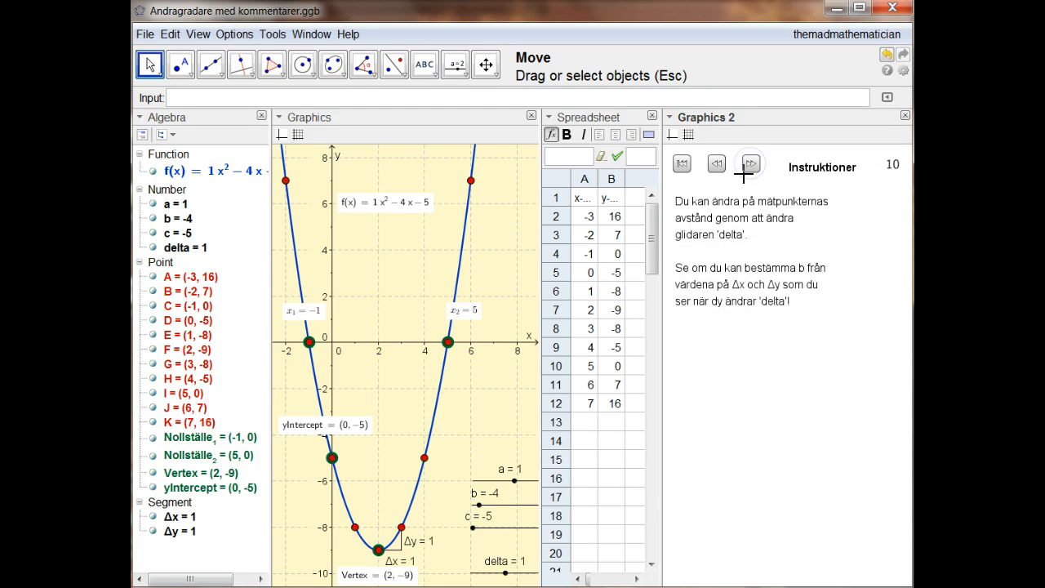
click(429, 413)
click(426, 416)
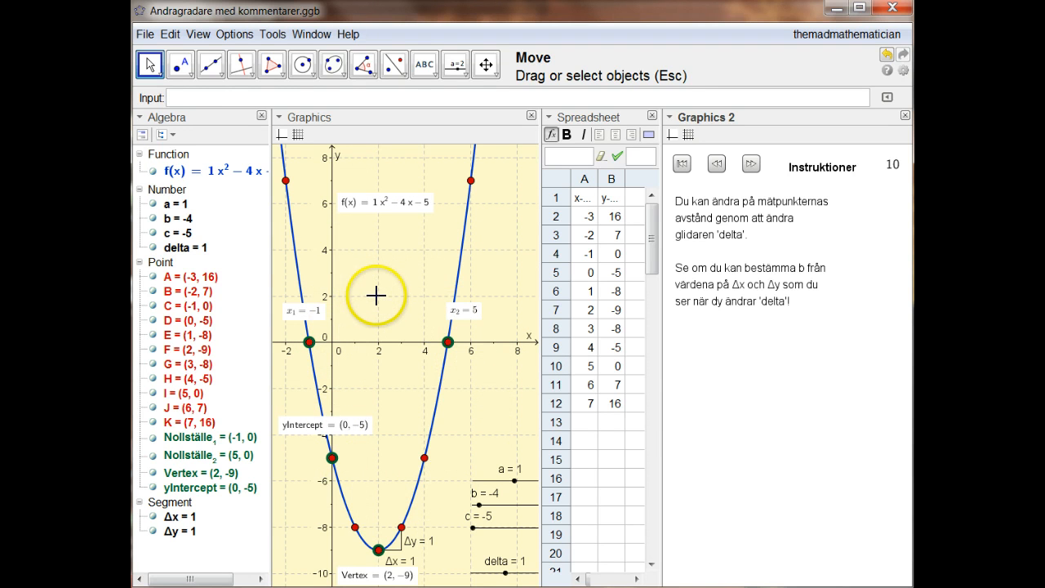
Step: Open the properties of the delta slider and look through its basic, slider, color and style settings
click(506, 573)
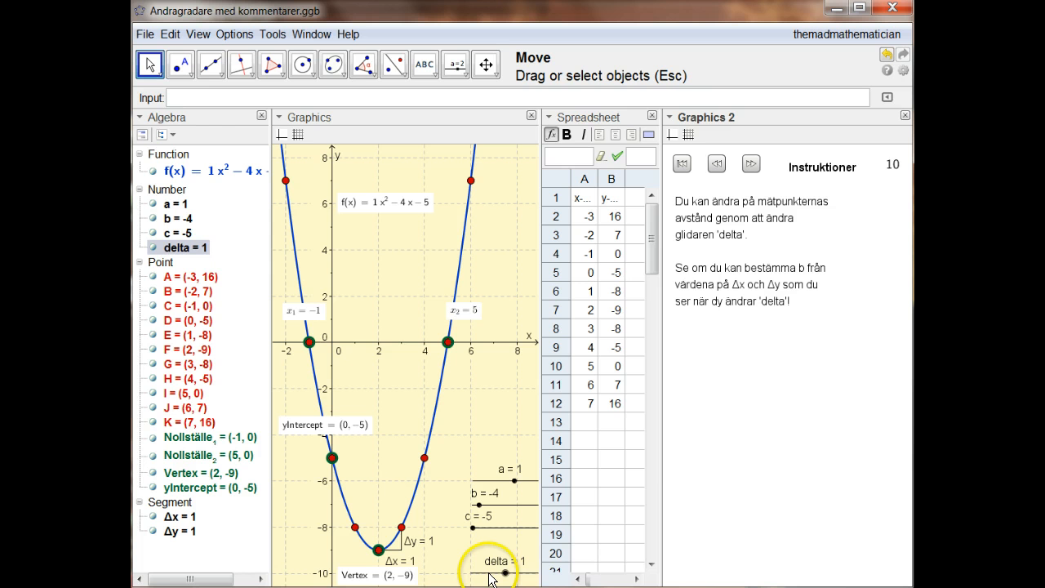
right_click(490, 576)
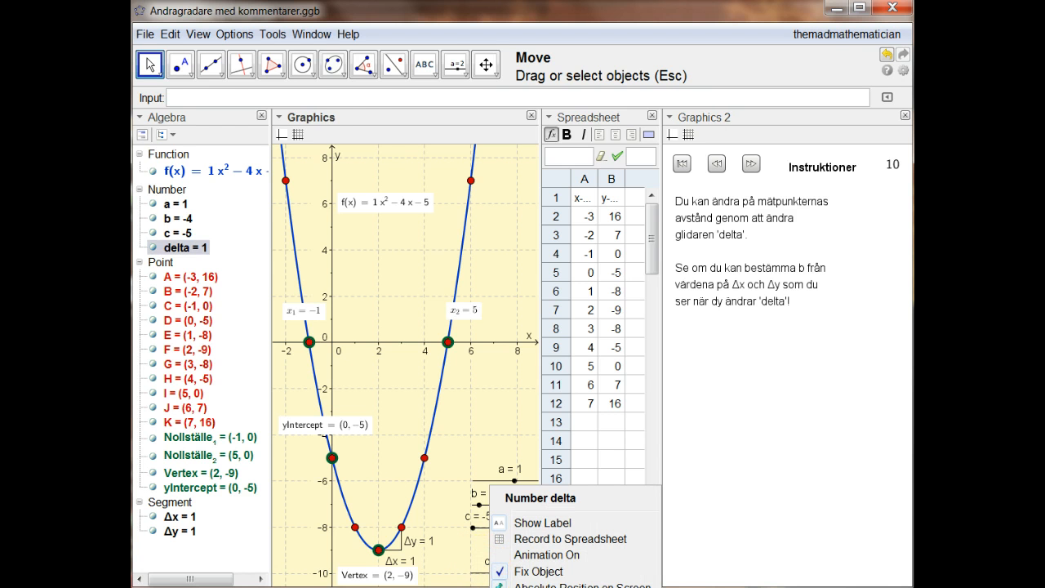
click(523, 586)
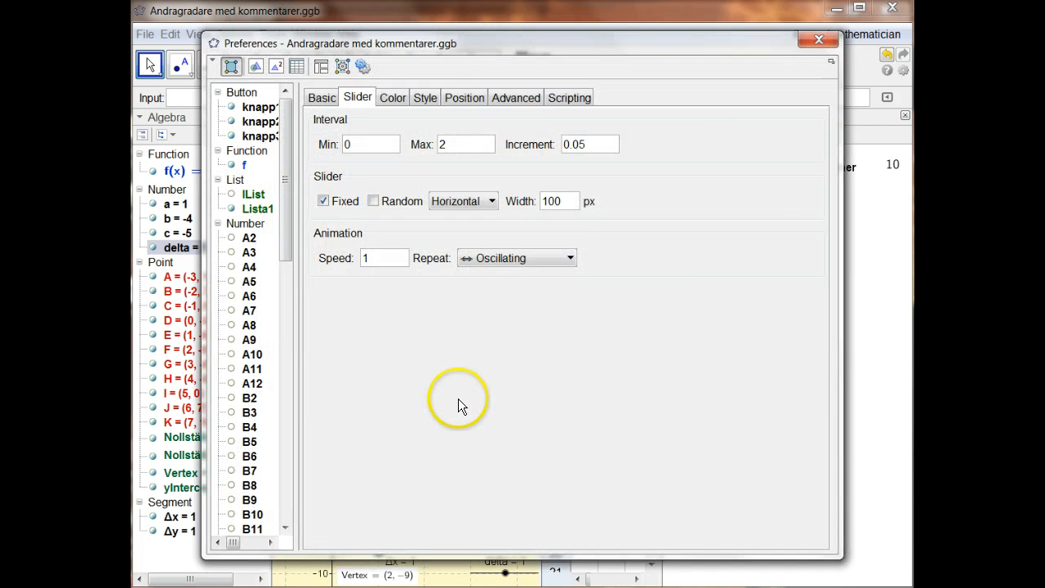
click(315, 99)
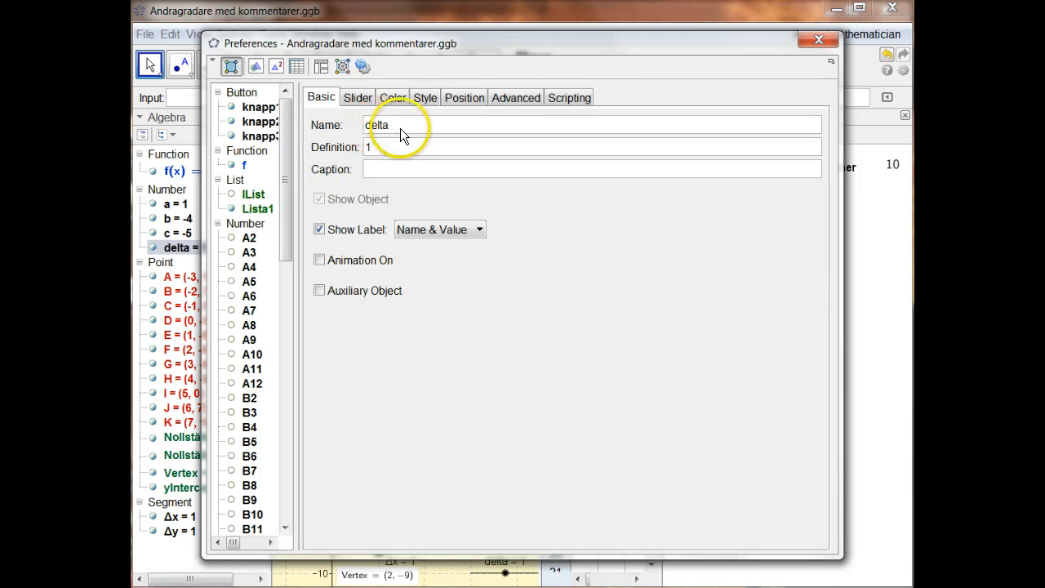
click(356, 99)
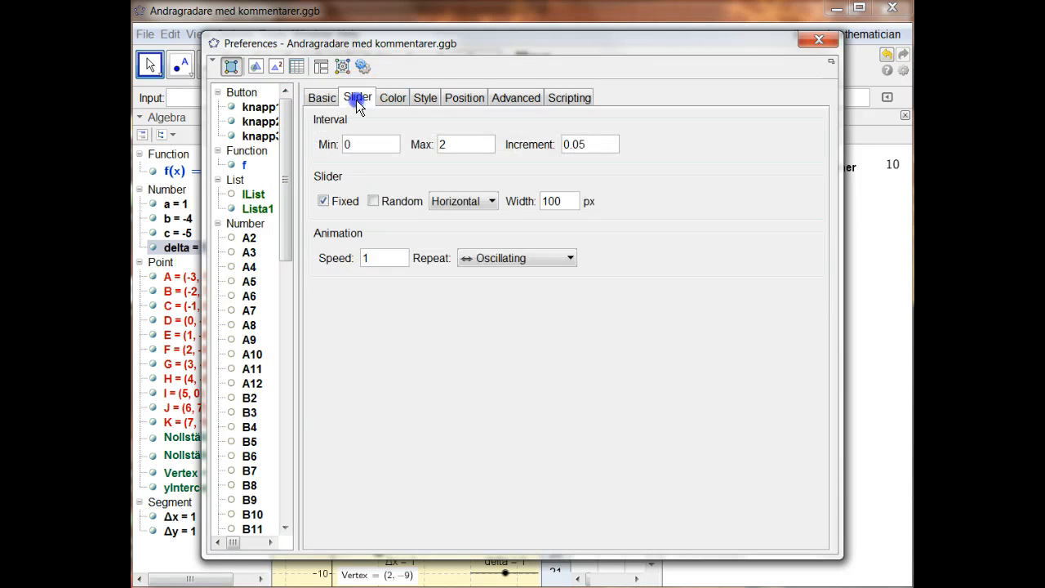
click(391, 97)
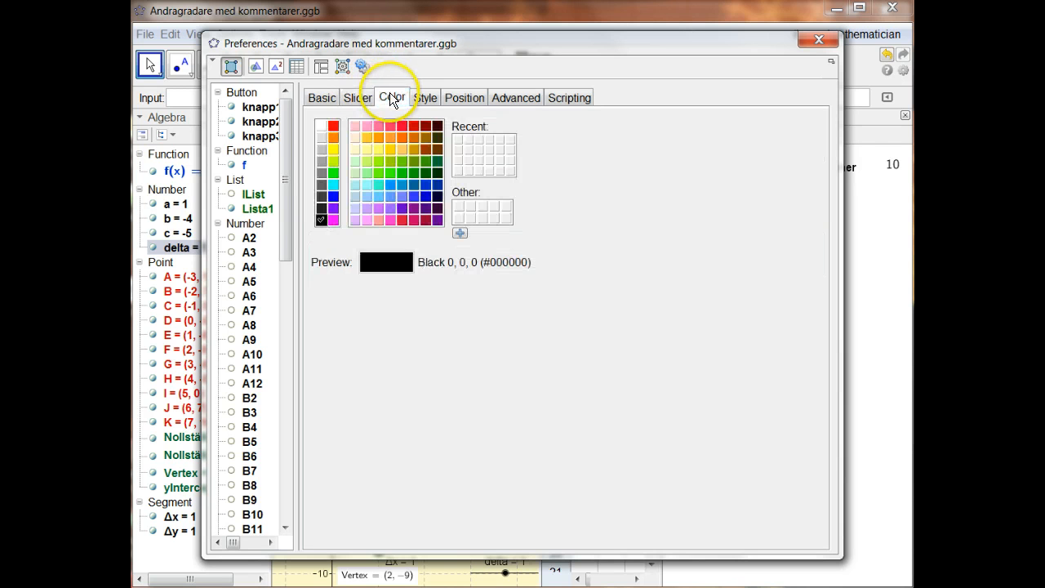
click(424, 98)
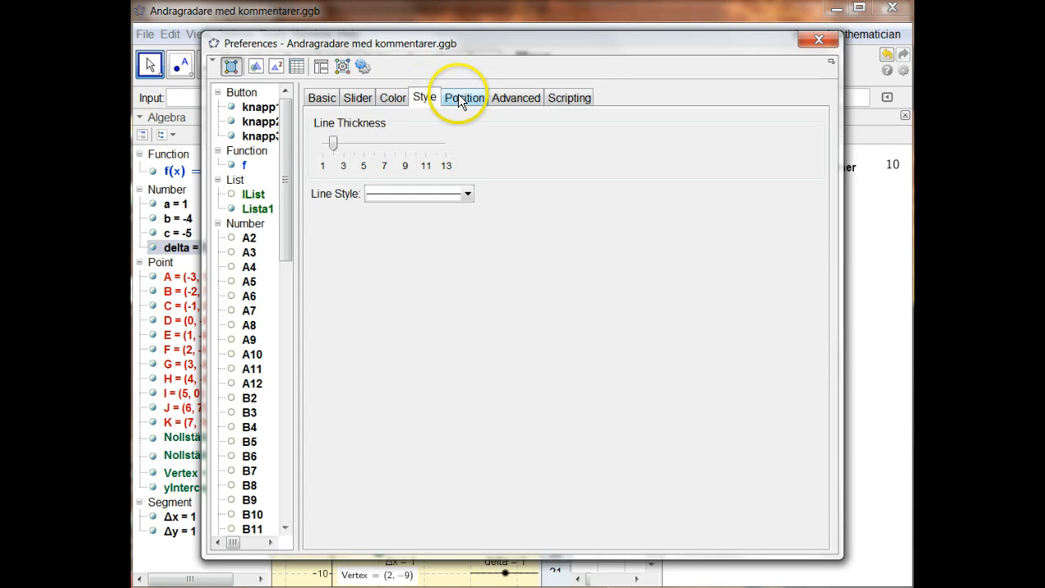
click(394, 97)
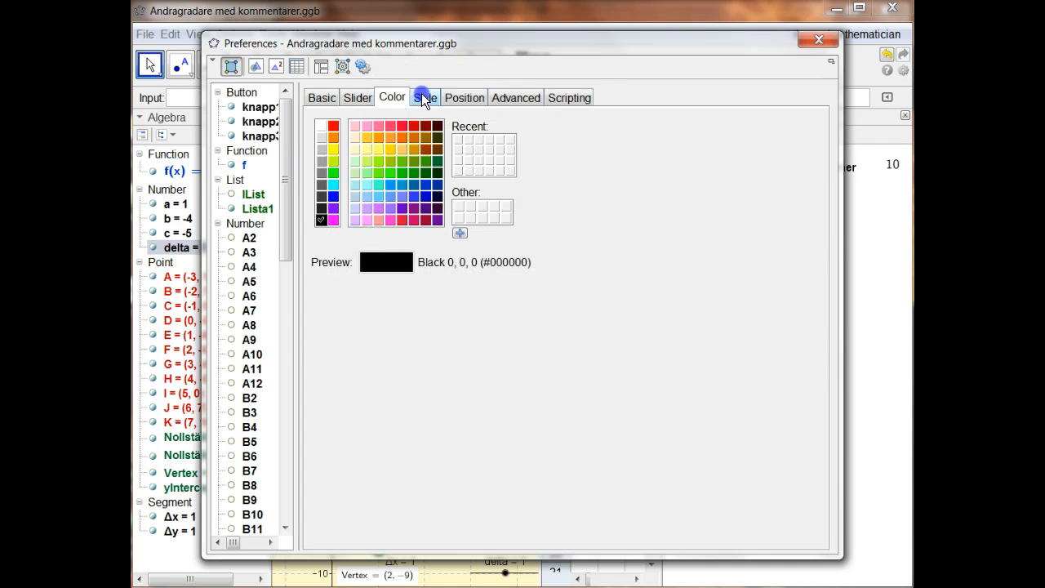
click(423, 97)
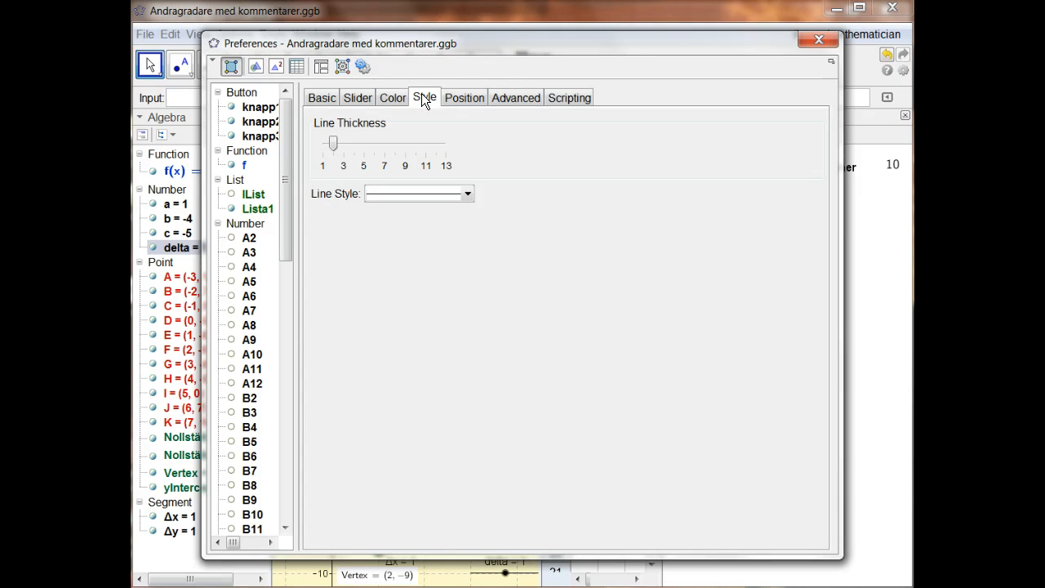
click(463, 99)
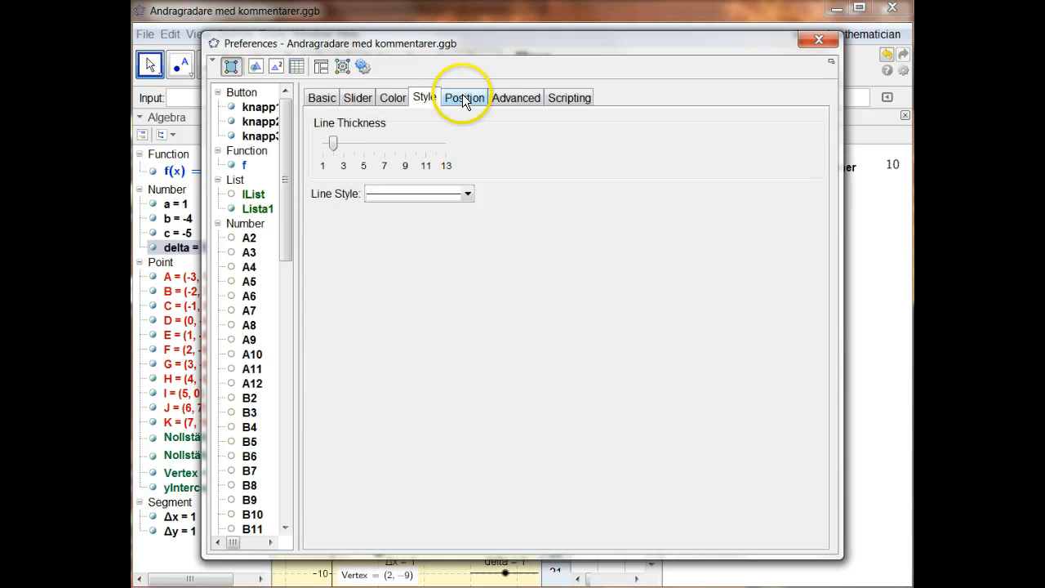
Step: Examine the delta slider's Condition to Show Object in its advanced properties
click(511, 97)
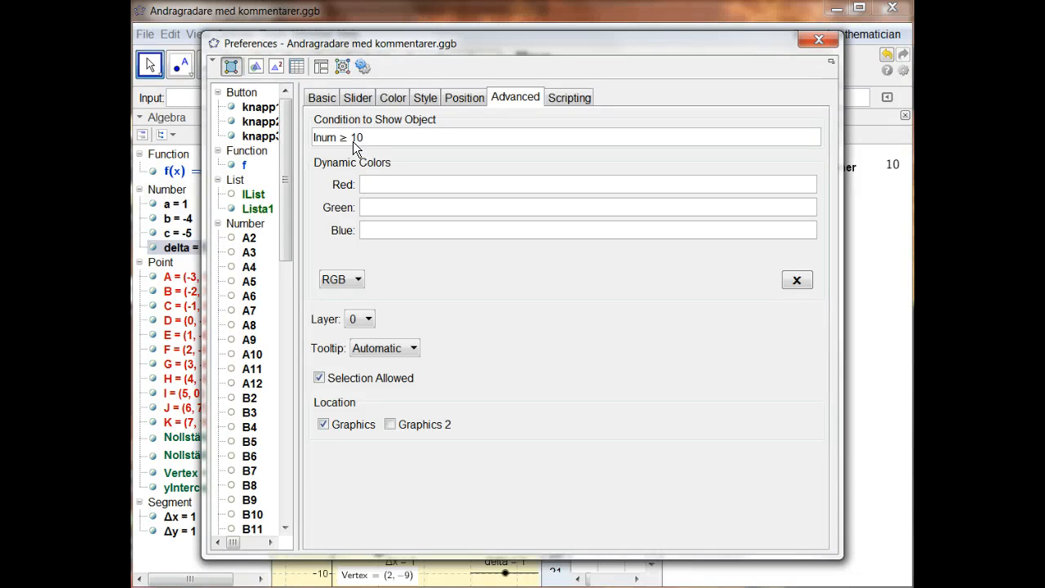
click(322, 140)
click(352, 141)
Step: Examine the show conditions of Vertex, the first Nollställe point, yIntercept and Δx, then close the preferences and return to instruction 1
drag(285, 164, 279, 381)
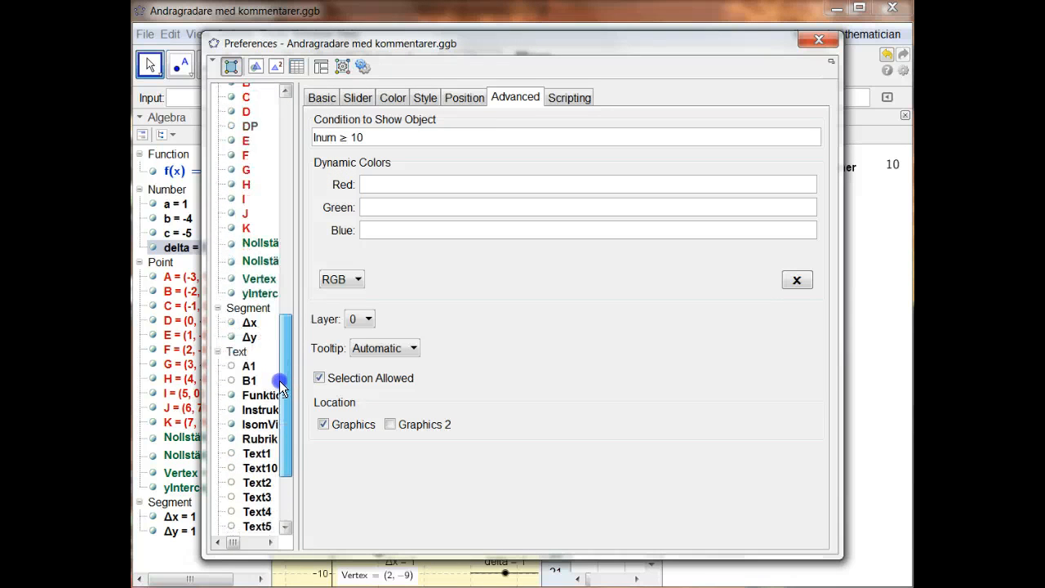
click(250, 277)
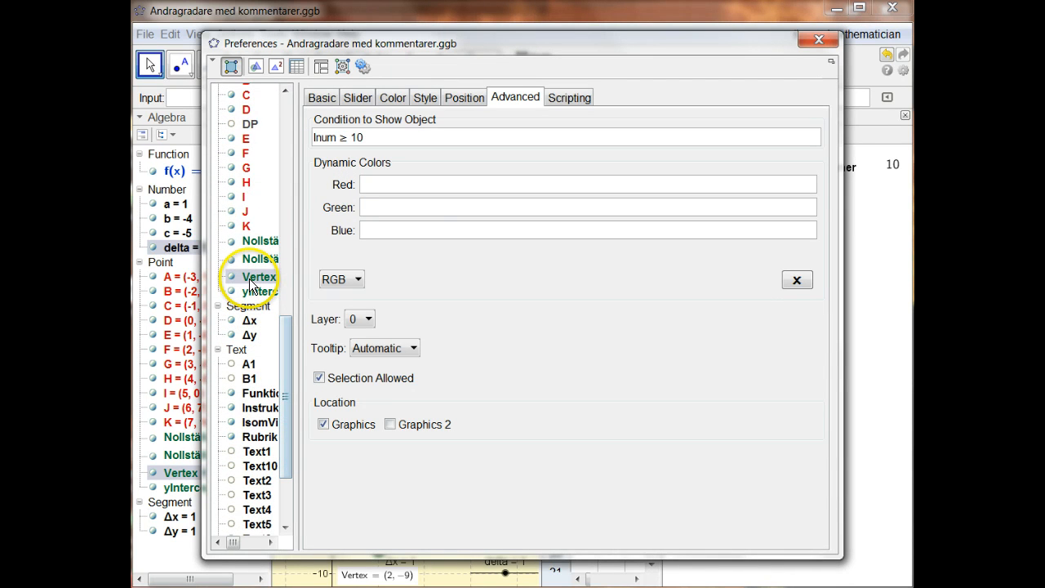
click(347, 139)
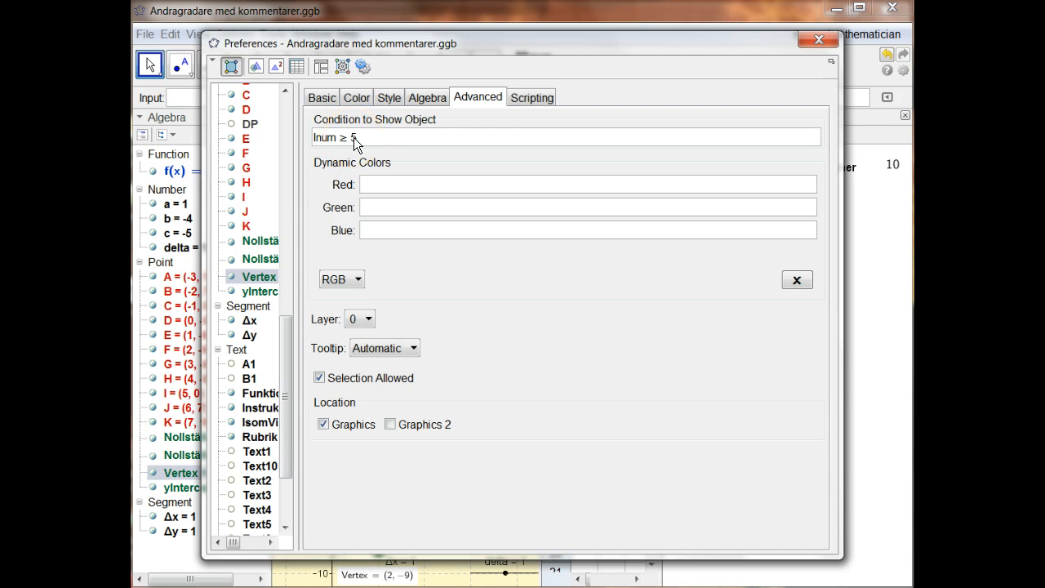
ctrl+click(258, 243)
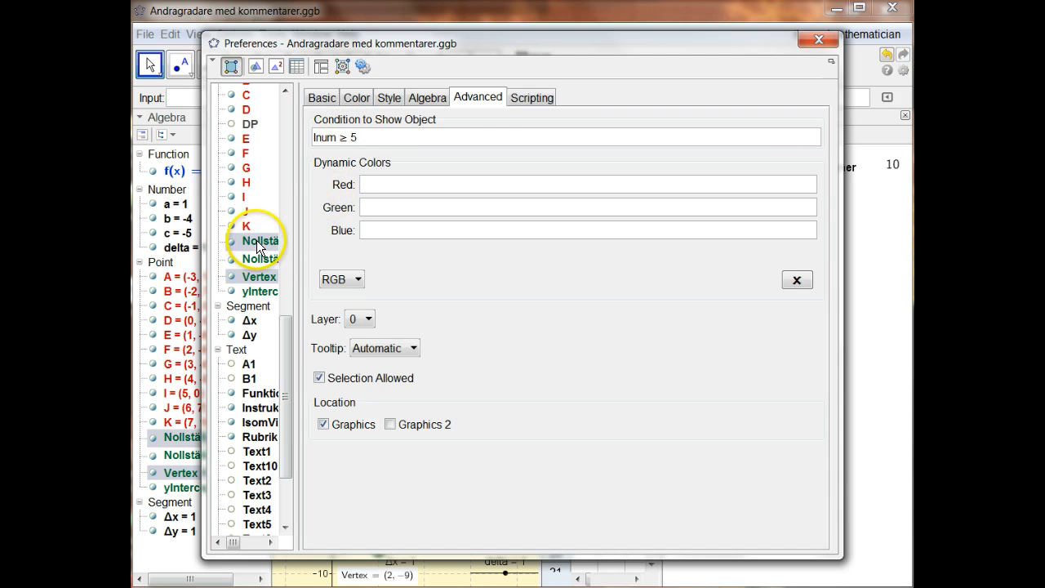
click(256, 241)
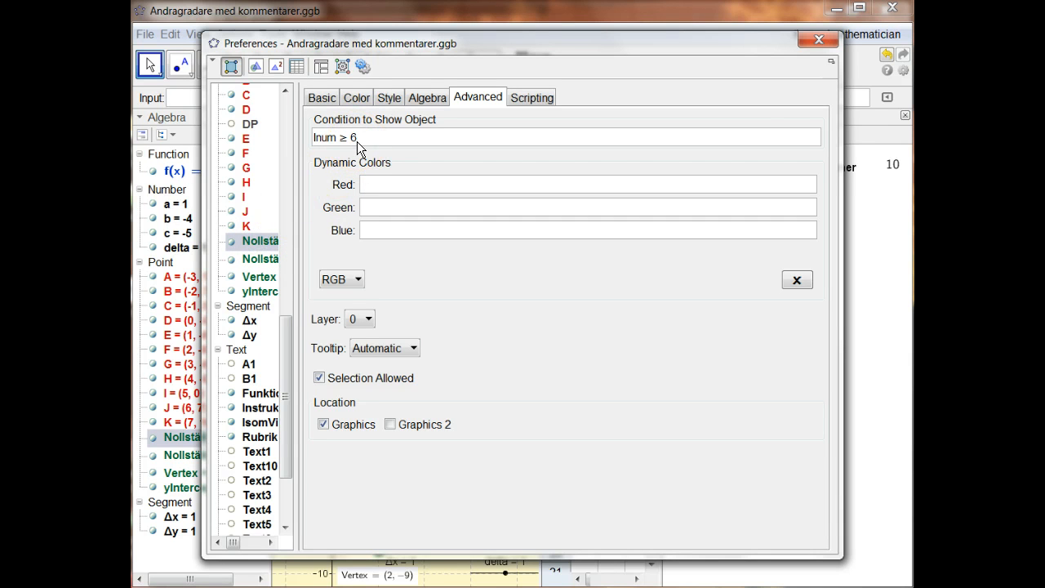
click(262, 292)
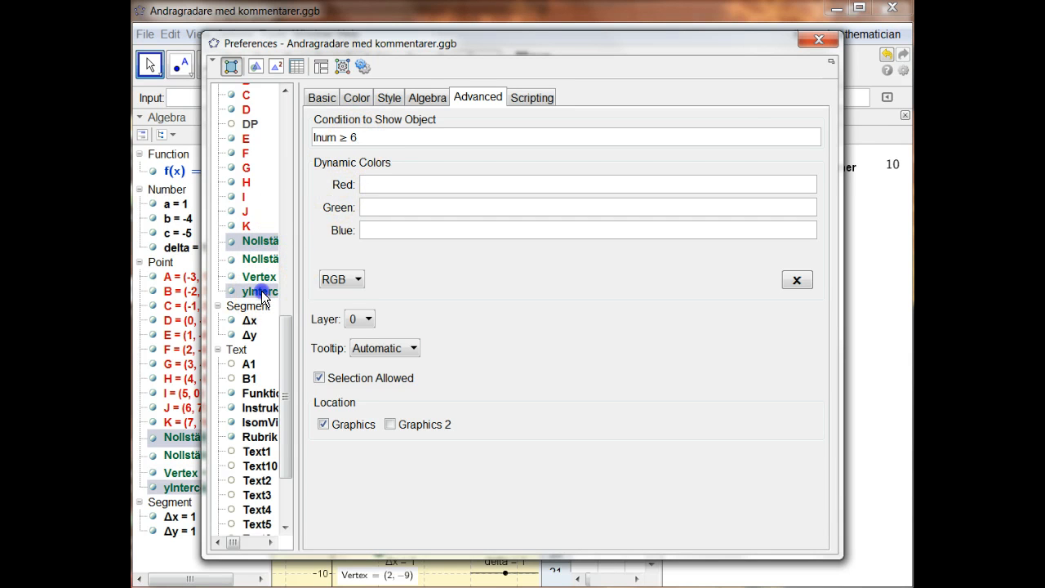
click(355, 139)
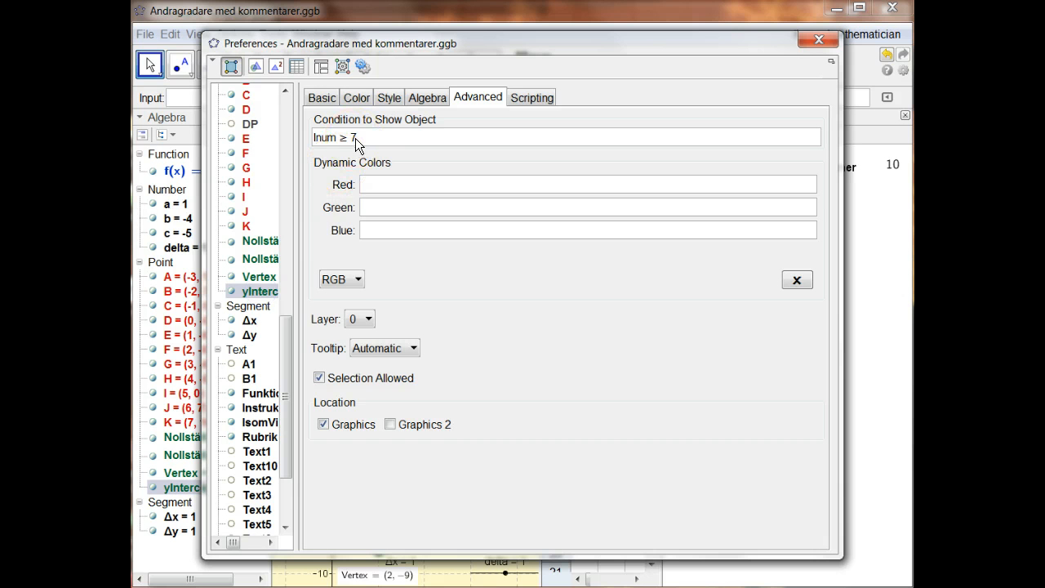
click(251, 321)
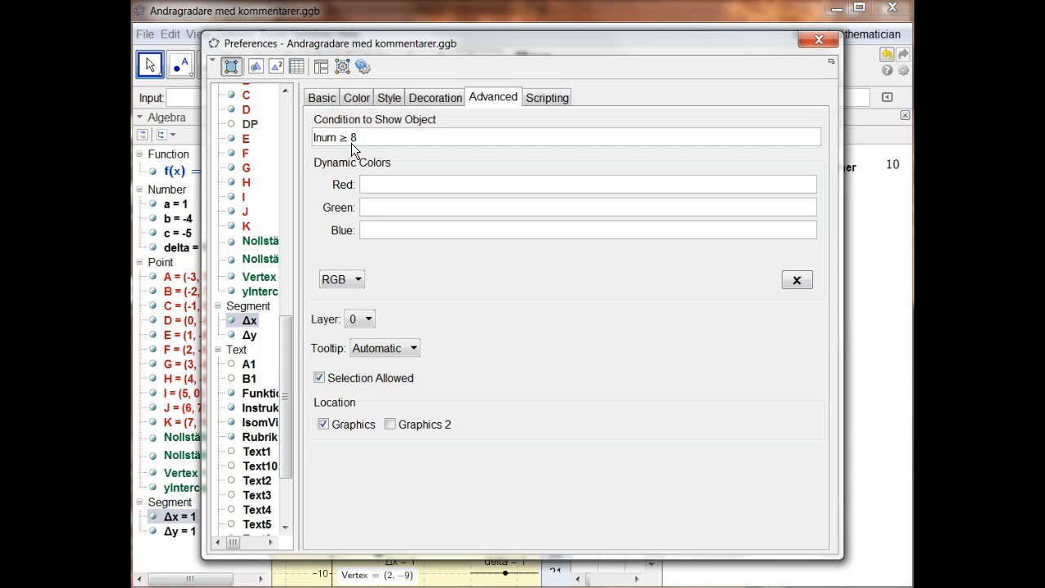
click(327, 140)
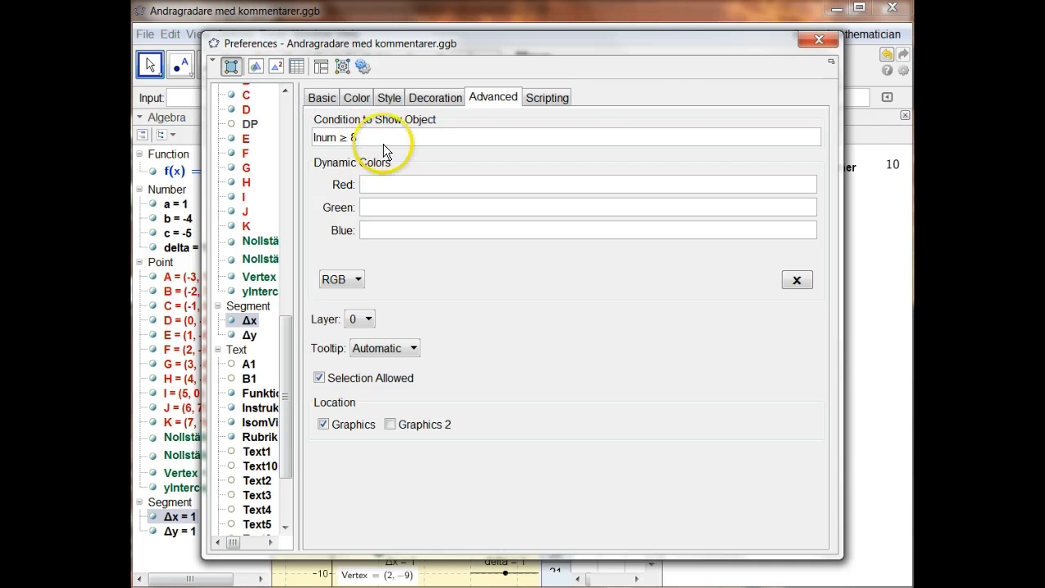
click(820, 39)
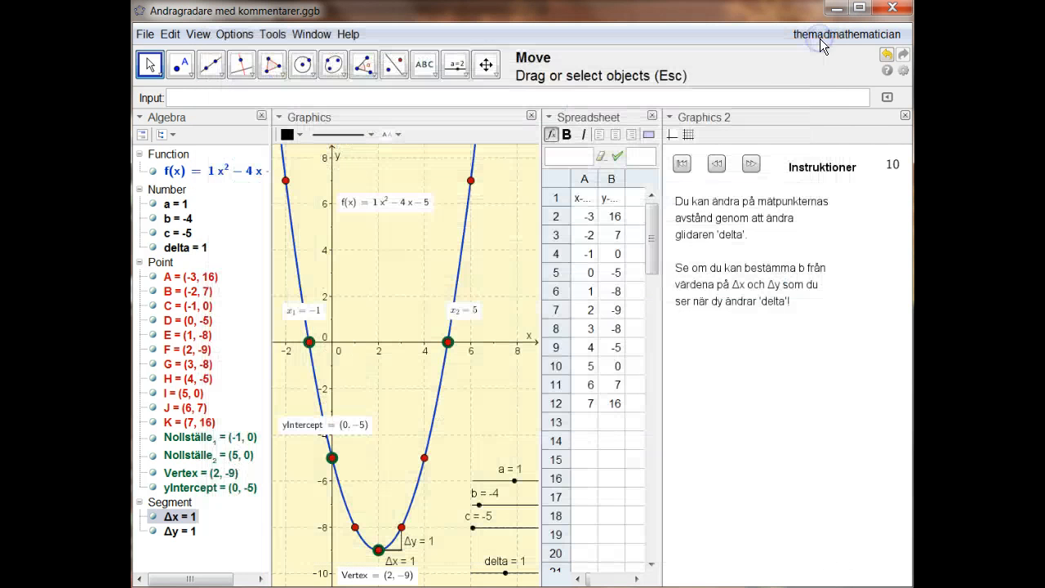
click(680, 166)
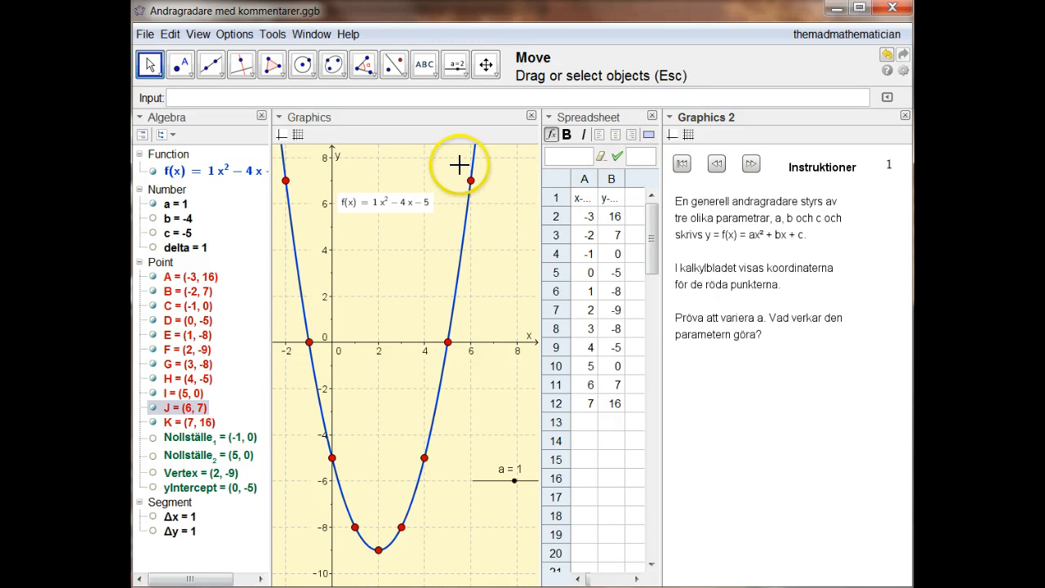
click(411, 370)
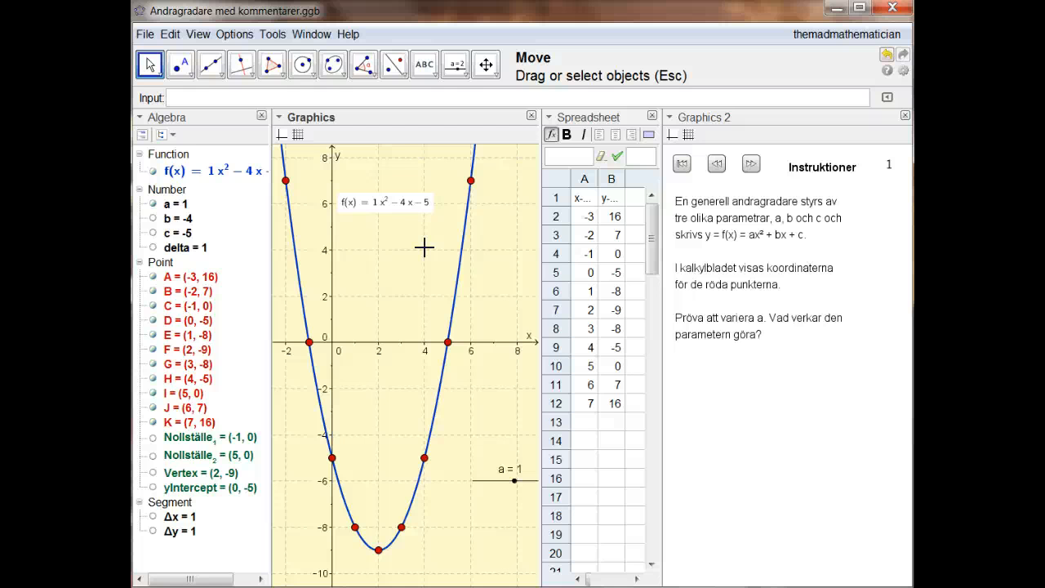
Step: Show the Navigation Bar in the Graphics view and hide it again
right_click(367, 268)
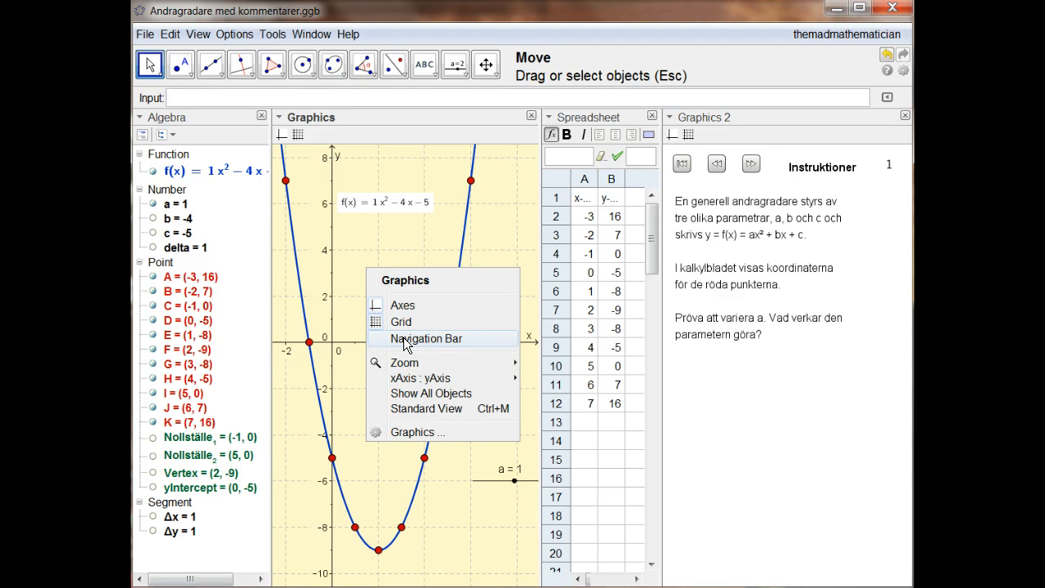
click(406, 344)
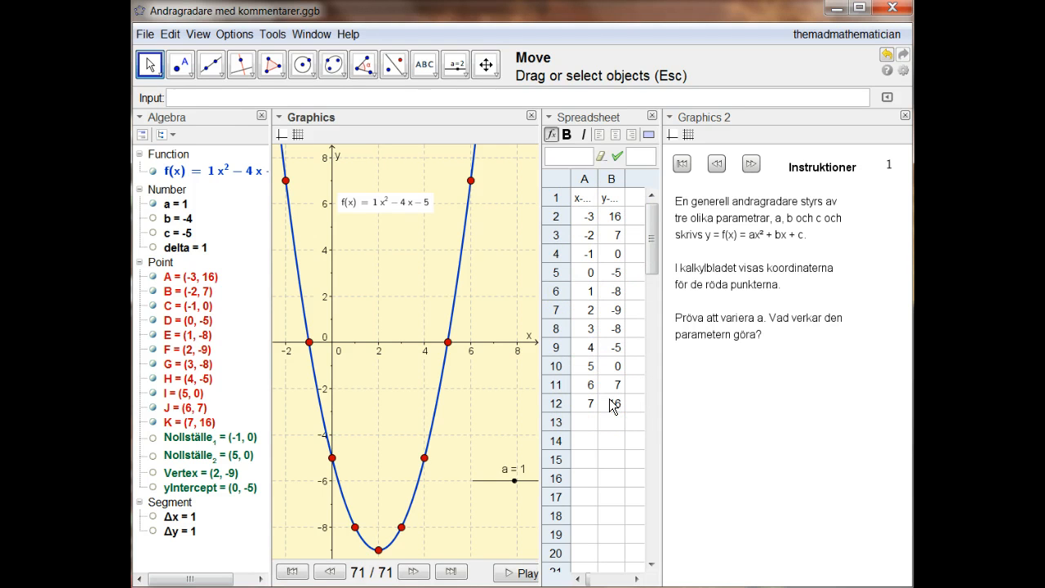
right_click(479, 410)
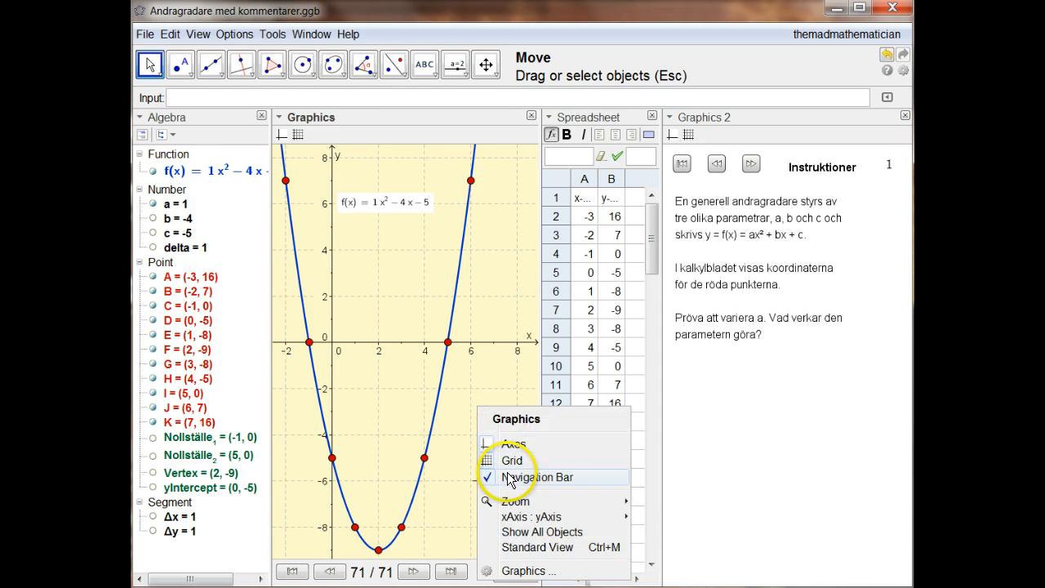
click(508, 479)
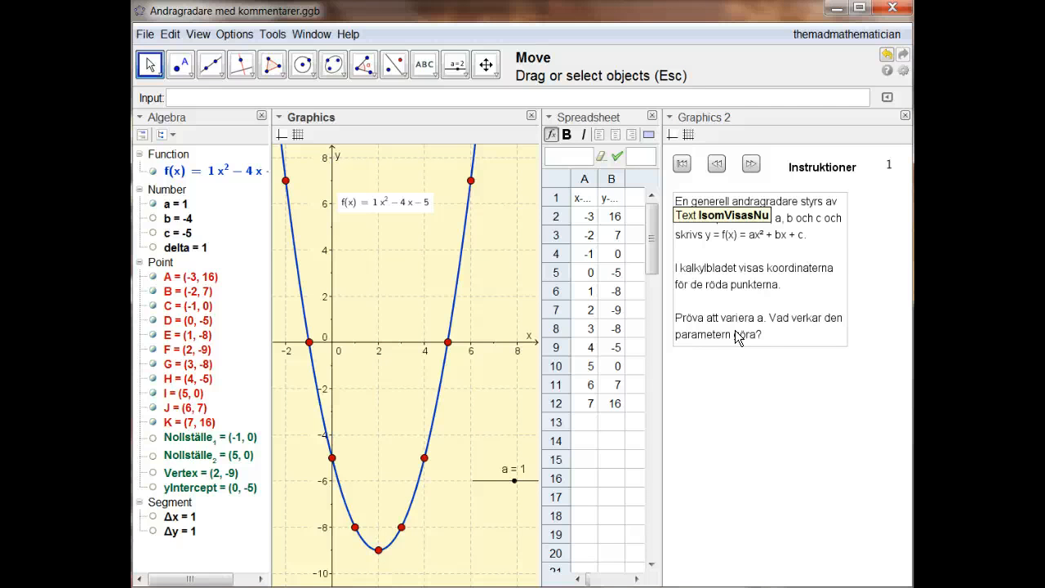
click(725, 362)
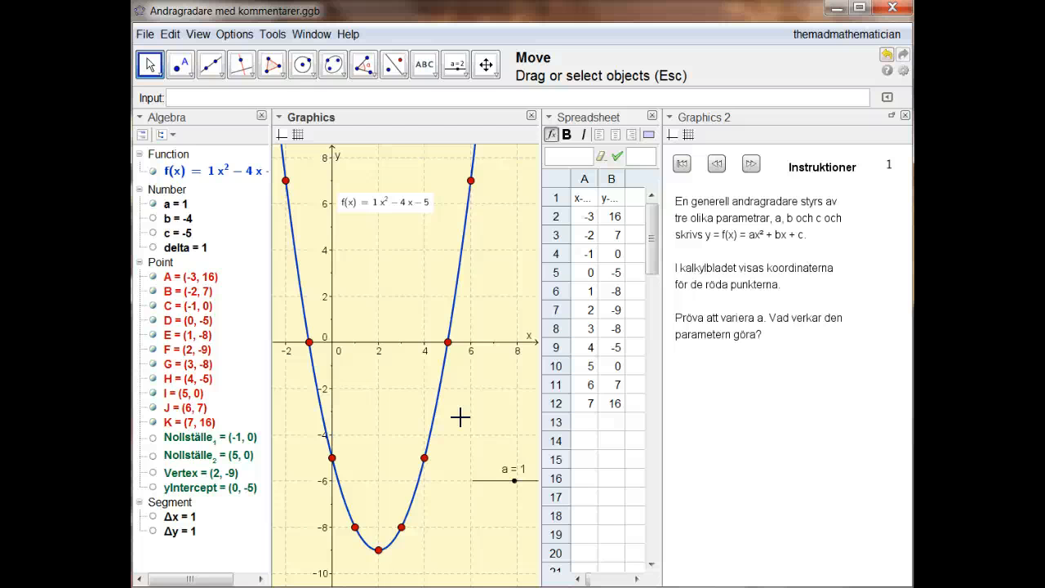
click(425, 458)
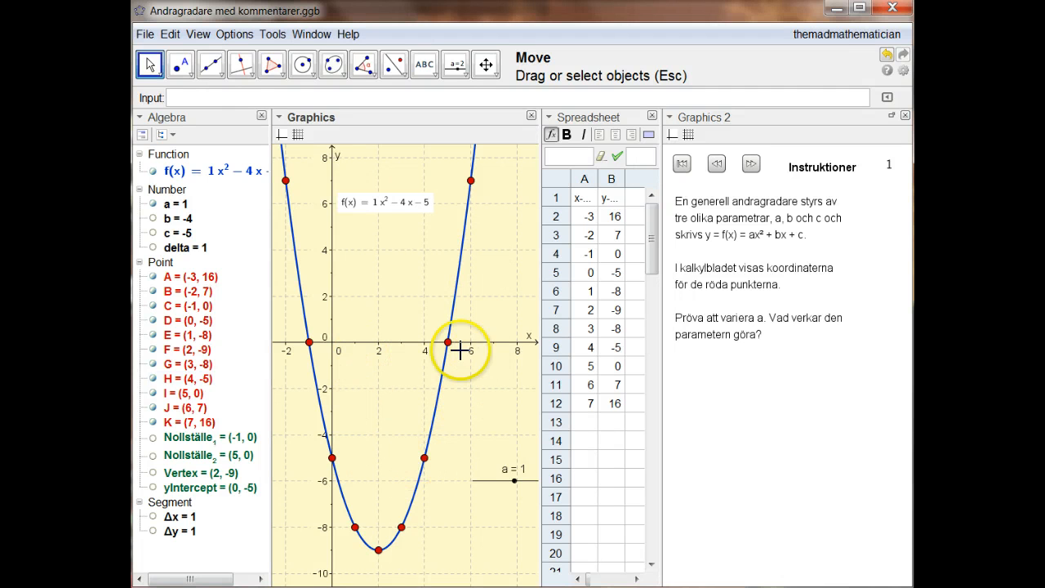